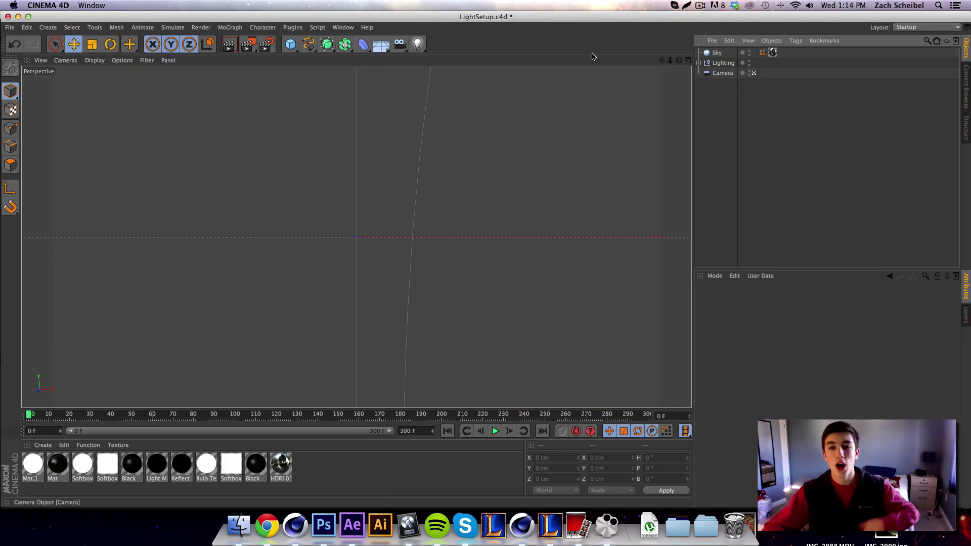
# Search this Mac for "FaZe." and open the first FaZe.ai logo file from 2011, accepting the import settings.
pyautogui.click(9, 28)
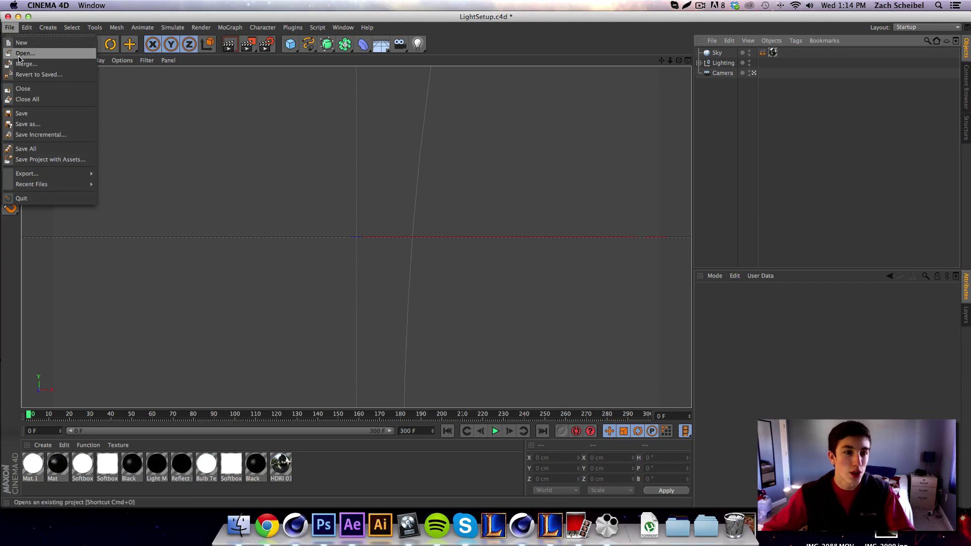
pyautogui.click(212, 69)
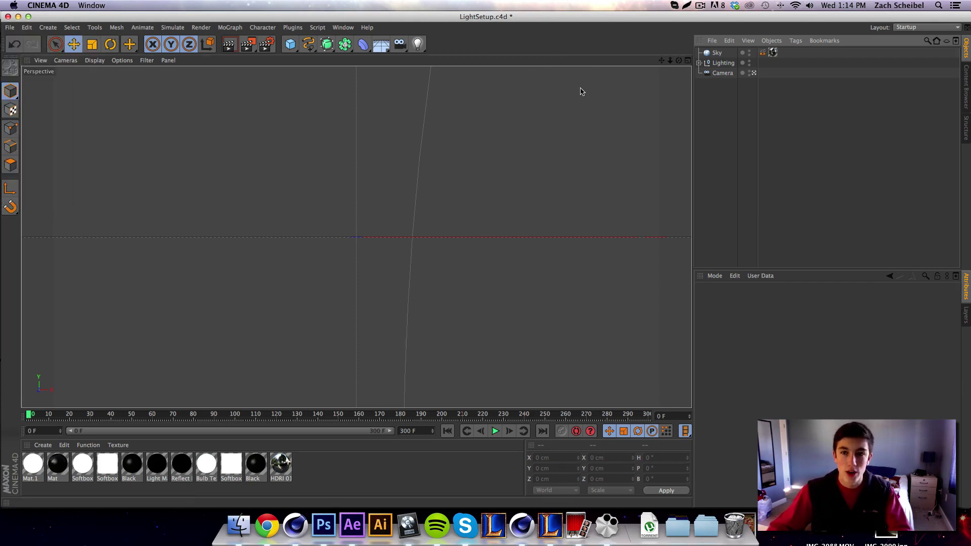
pyautogui.press('super+o')
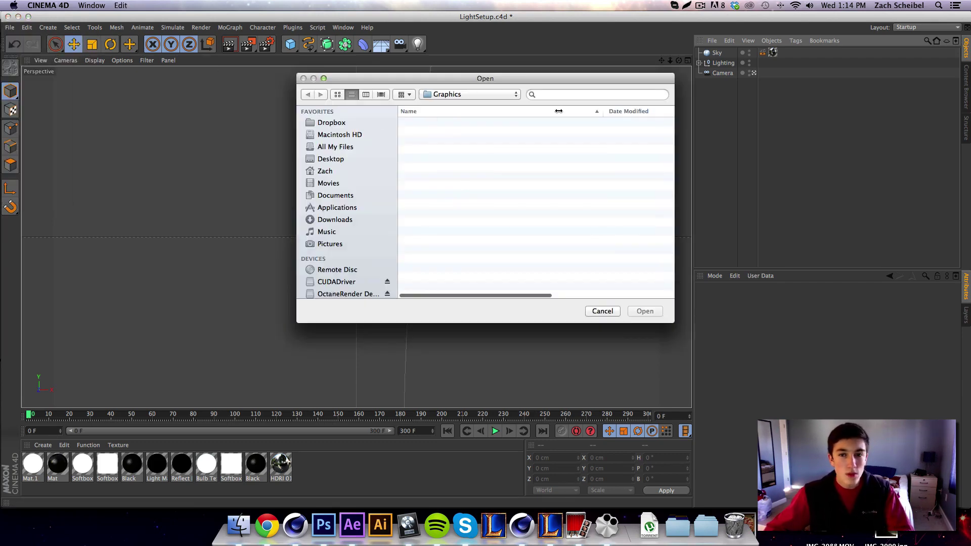
pyautogui.click(565, 95)
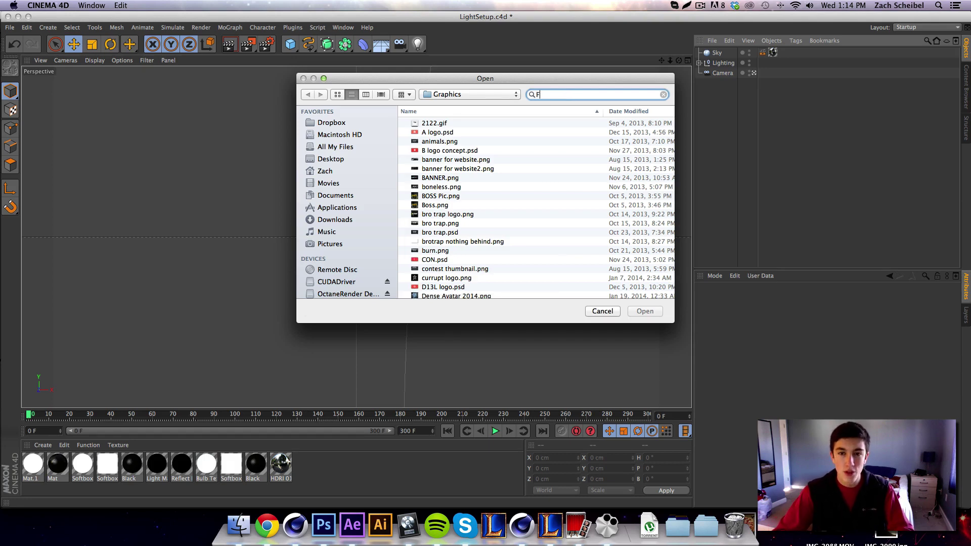
pyautogui.write('FaZe')
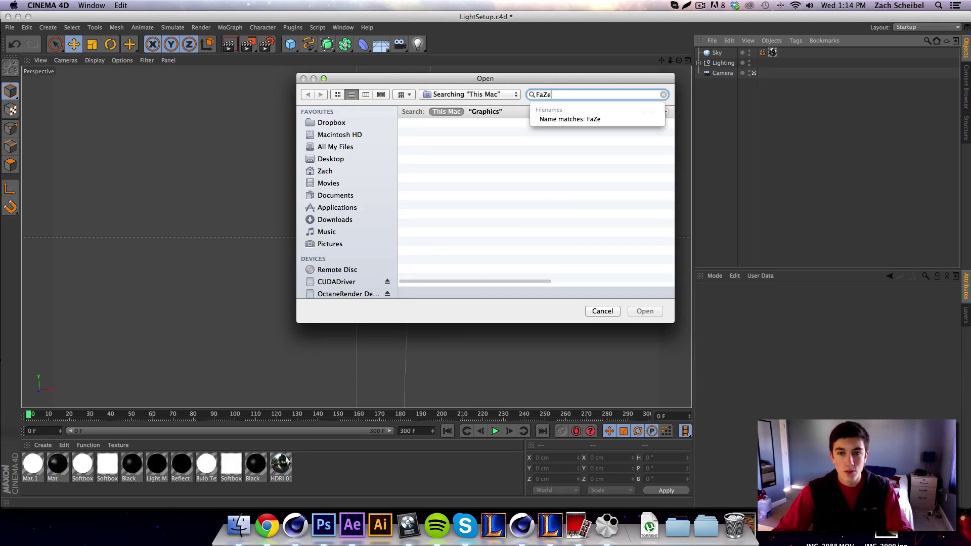
pyautogui.write('.')
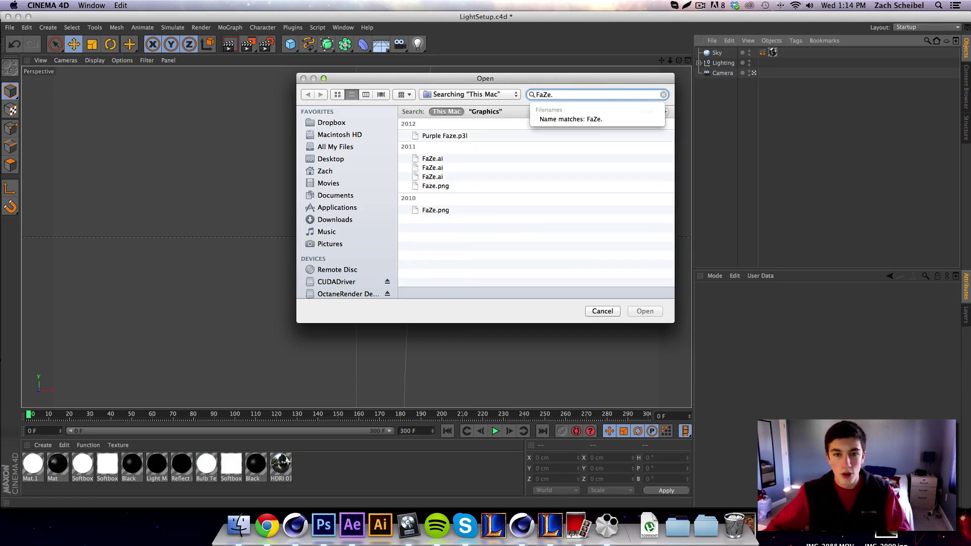
pyautogui.click(440, 161)
pyautogui.click(643, 312)
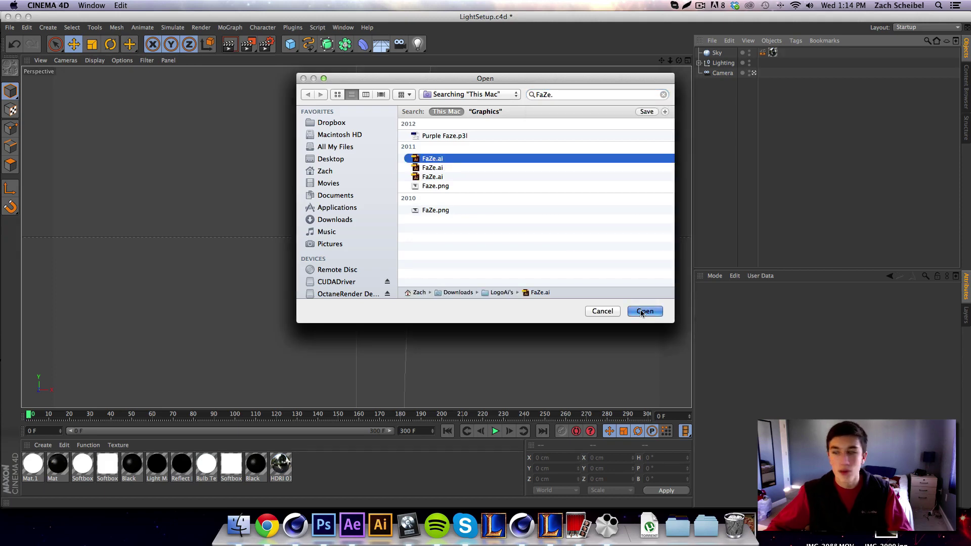
pyautogui.click(658, 406)
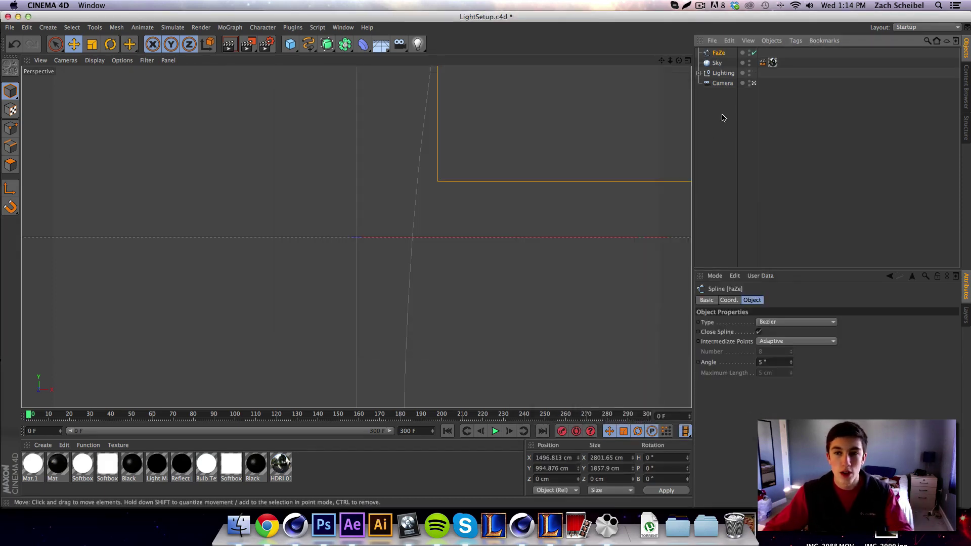
# Scale the FaZe spline down to about 225 by 149 cm and move it to the centre of the view.
pyautogui.click(92, 44)
pyautogui.moveTo(661, 124); pyautogui.dragTo(602, 73)
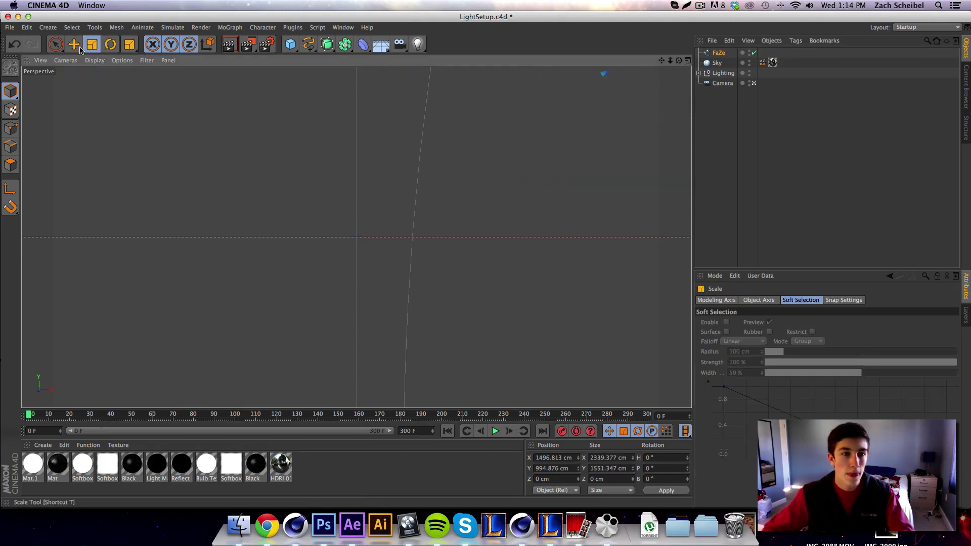
pyautogui.press('e')
pyautogui.moveTo(625, 108); pyautogui.dragTo(144, 354)
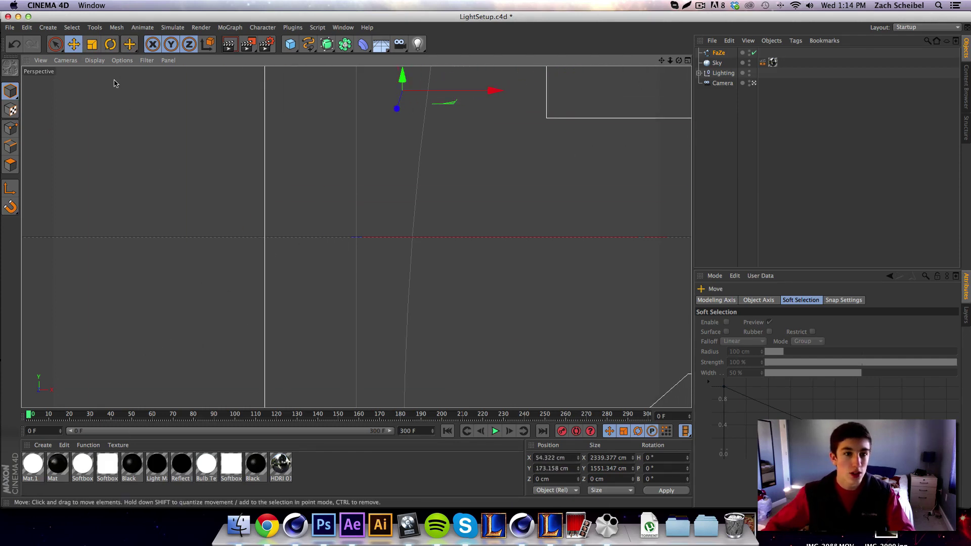
pyautogui.click(92, 44)
pyautogui.moveTo(304, 262); pyautogui.dragTo(123, 314)
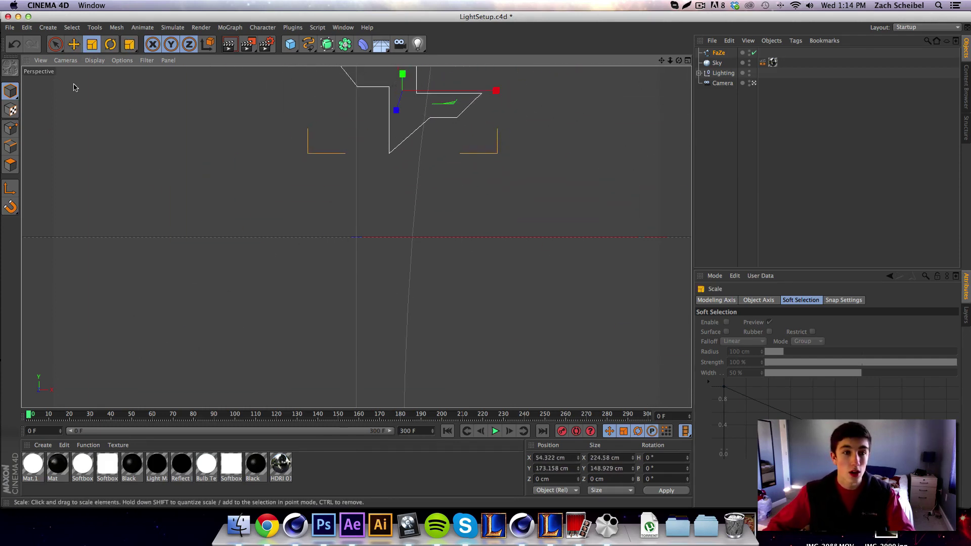
pyautogui.click(73, 44)
pyautogui.moveTo(450, 220); pyautogui.dragTo(433, 299)
pyautogui.click(860, 182)
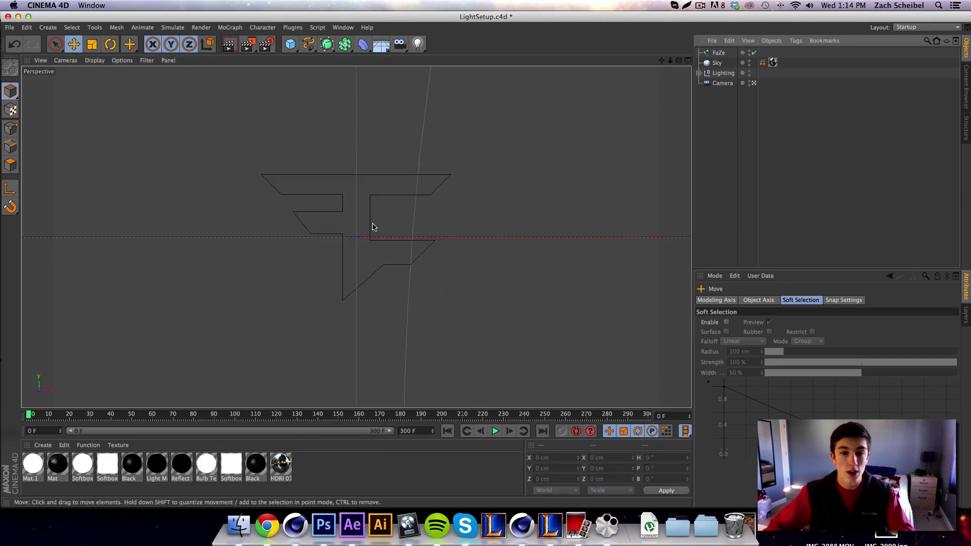
# Extrude the FaZe spline by nesting it in a new Extrude NURBS with a Z movement of 45 cm.
pyautogui.moveTo(339, 46); pyautogui.dragTo(436, 53)
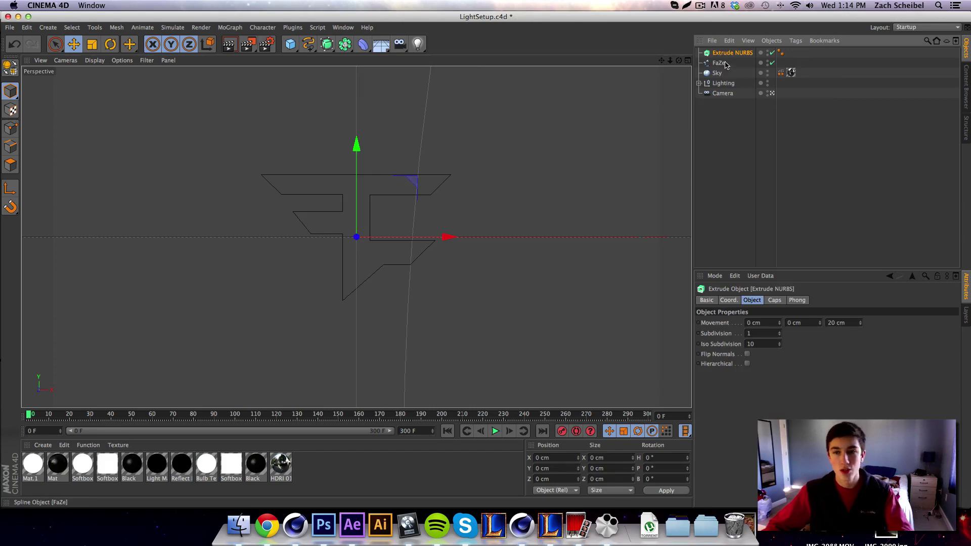
pyautogui.moveTo(721, 63); pyautogui.dragTo(728, 56)
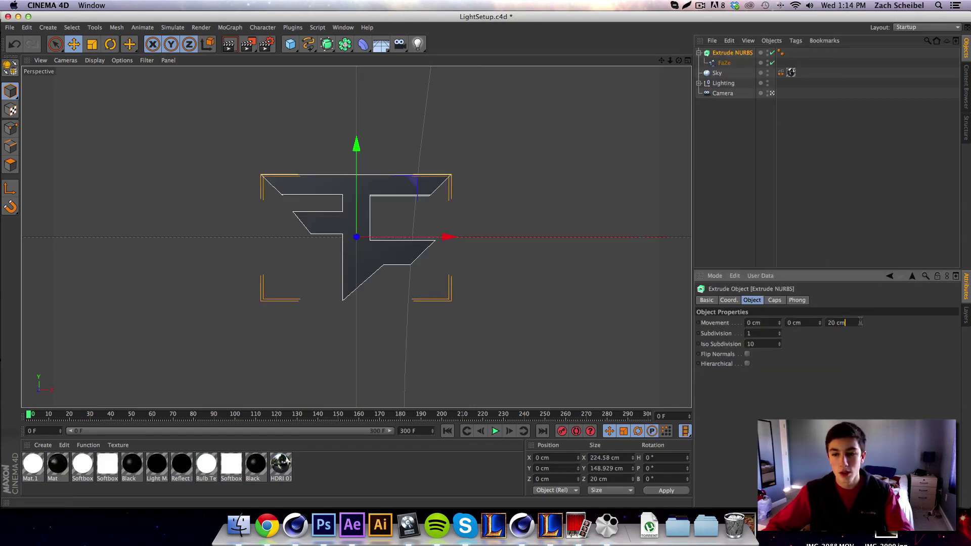
pyautogui.moveTo(860, 322); pyautogui.dragTo(860, 308)
pyautogui.click(320, 234)
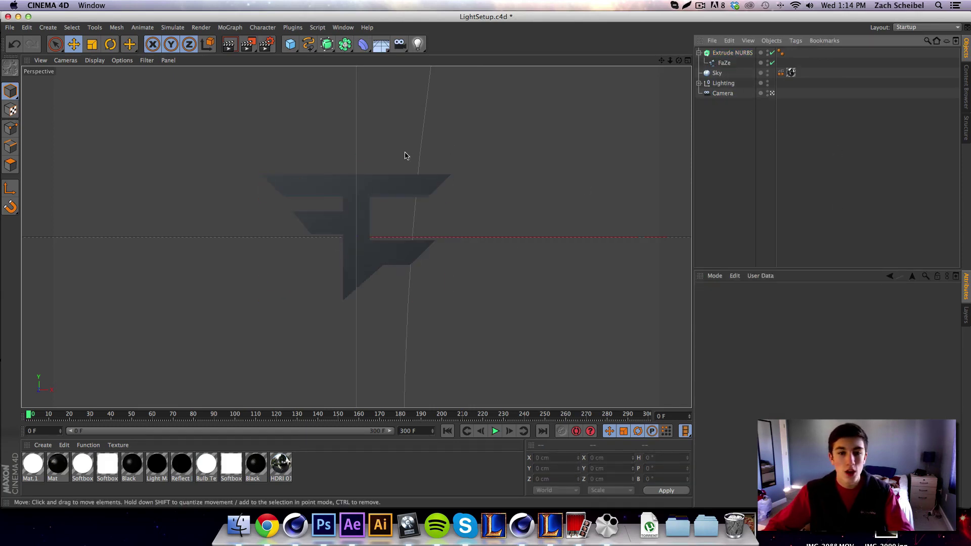
# Delete the existing Camera and add a Target Camera in its place.
pyautogui.moveTo(678, 60); pyautogui.dragTo(657, 61)
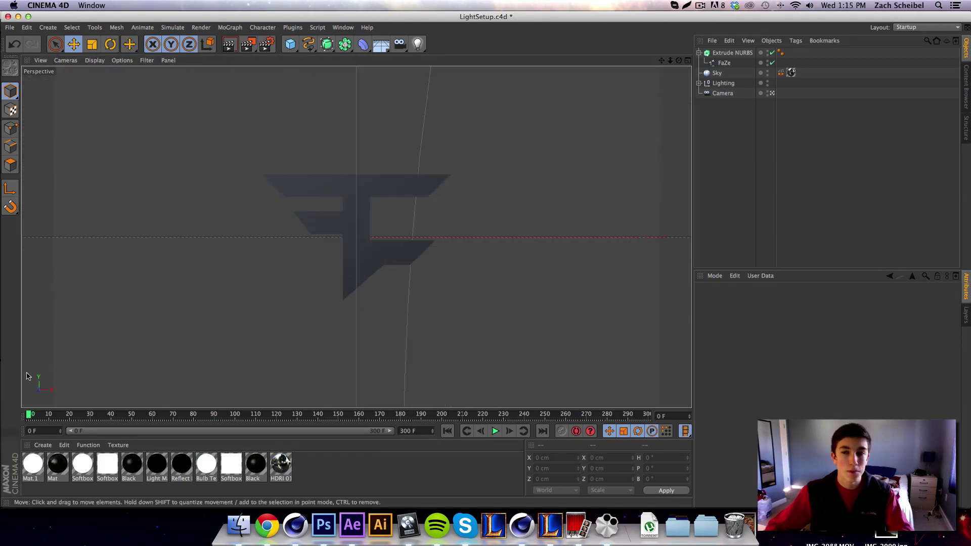
pyautogui.click(722, 93)
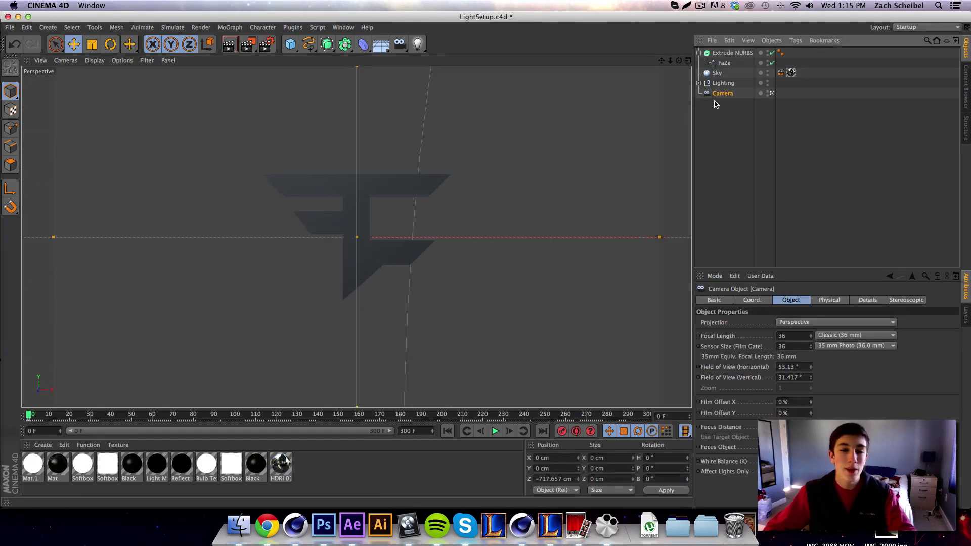
pyautogui.press('Delete')
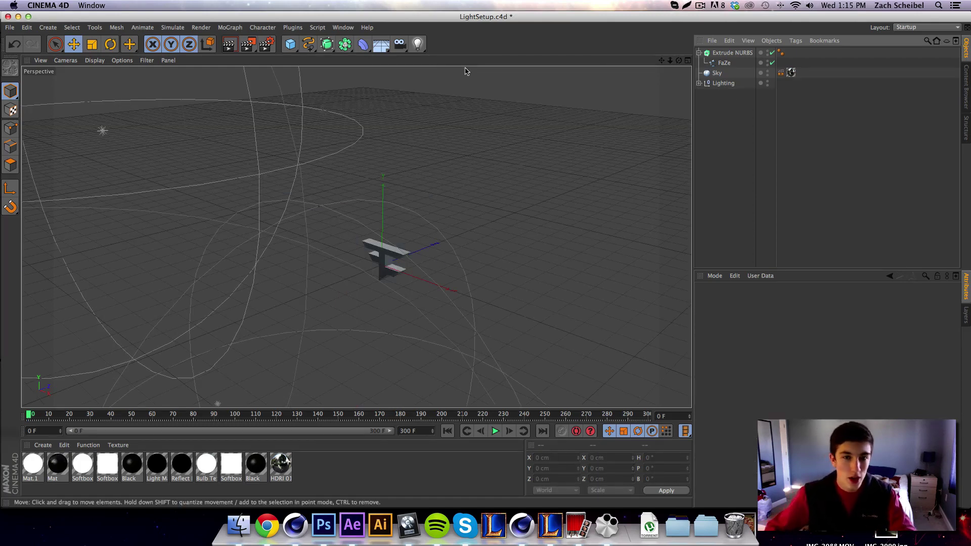
pyautogui.click(400, 44)
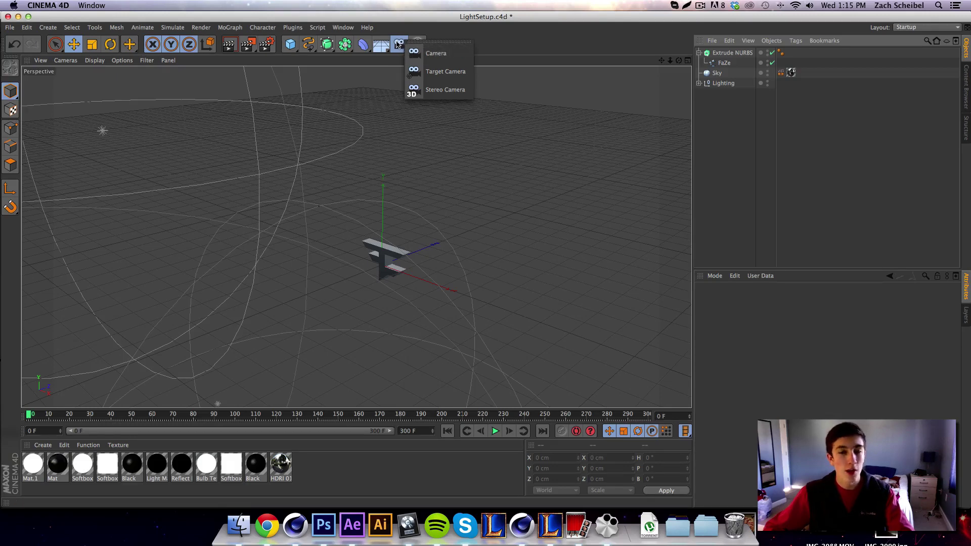
pyautogui.click(445, 74)
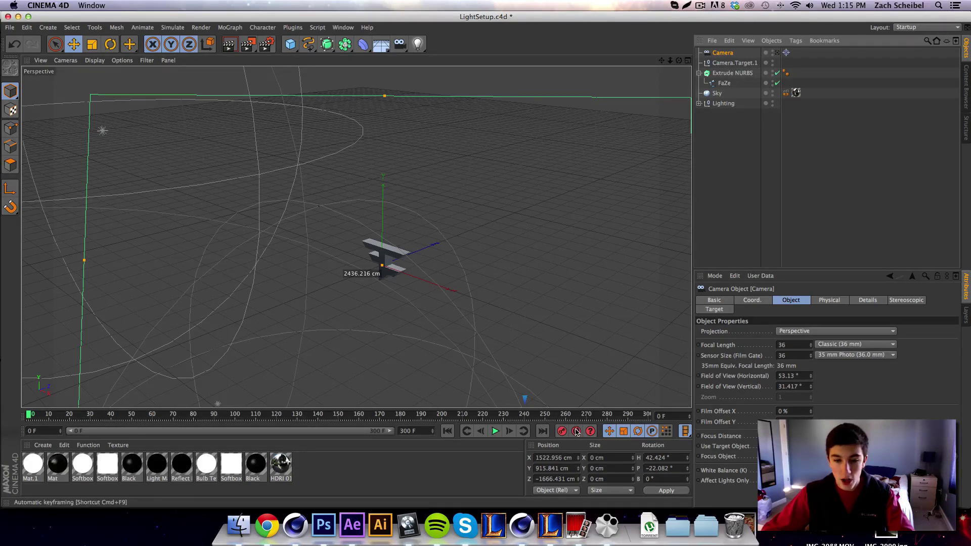
# Set the new camera's X, Y, heading and pitch to 0, and move in through its view to about -795 cm in Z.
pyautogui.click(575, 457)
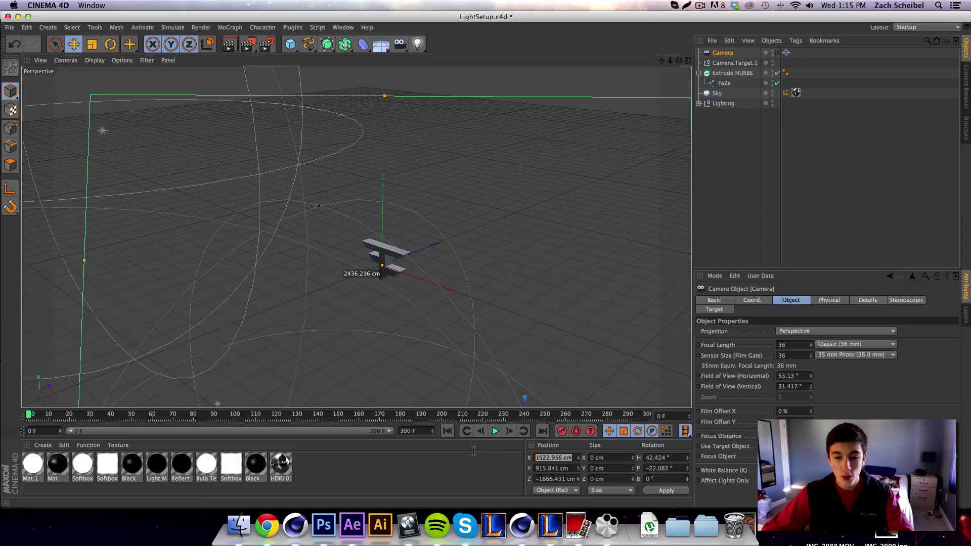
pyautogui.write('0')
pyautogui.press('Tab')
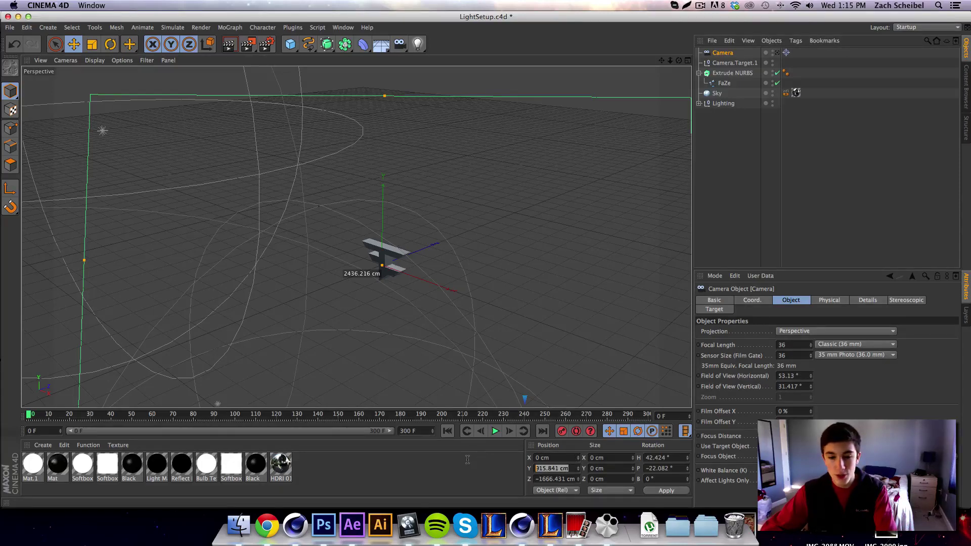
pyautogui.write('0')
pyautogui.click(673, 457)
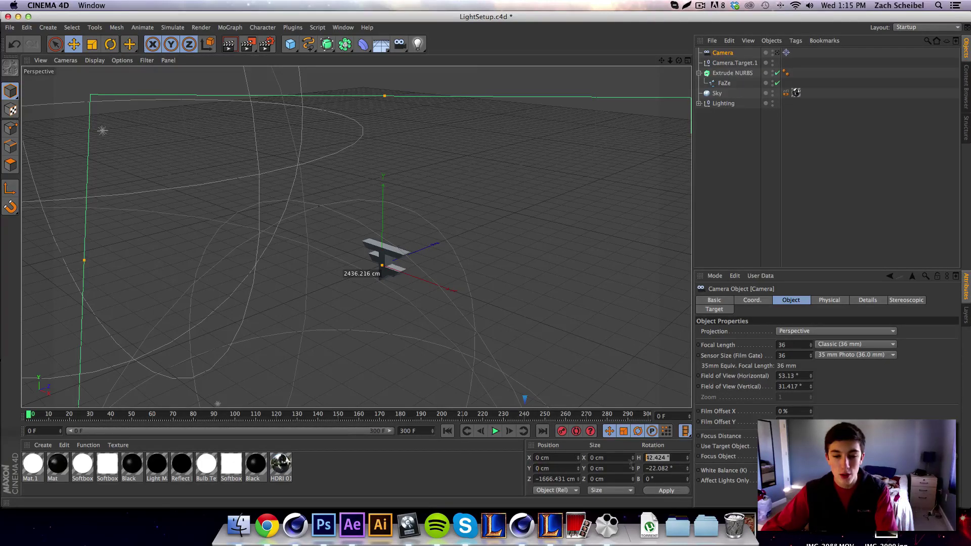
pyautogui.write('0')
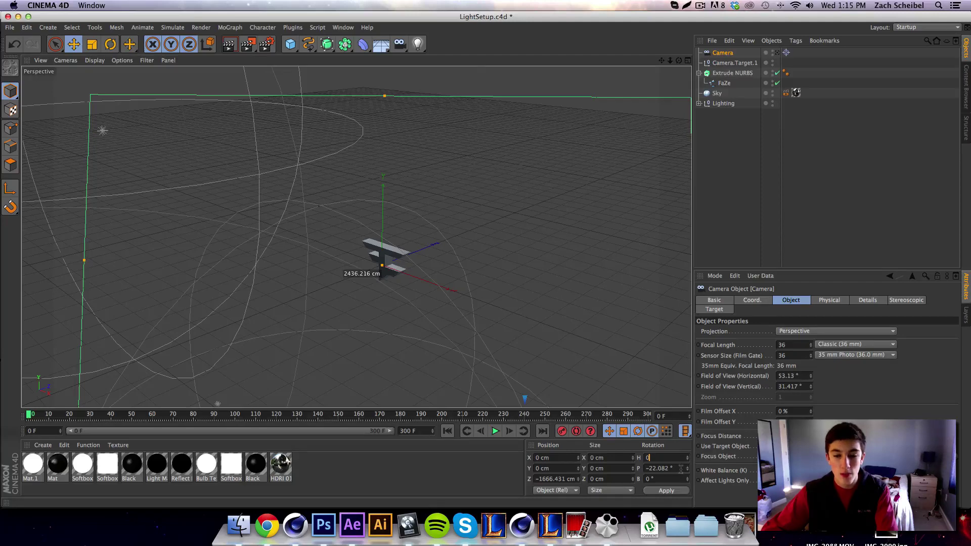
pyautogui.click(680, 468)
pyautogui.write('0')
pyautogui.click(670, 493)
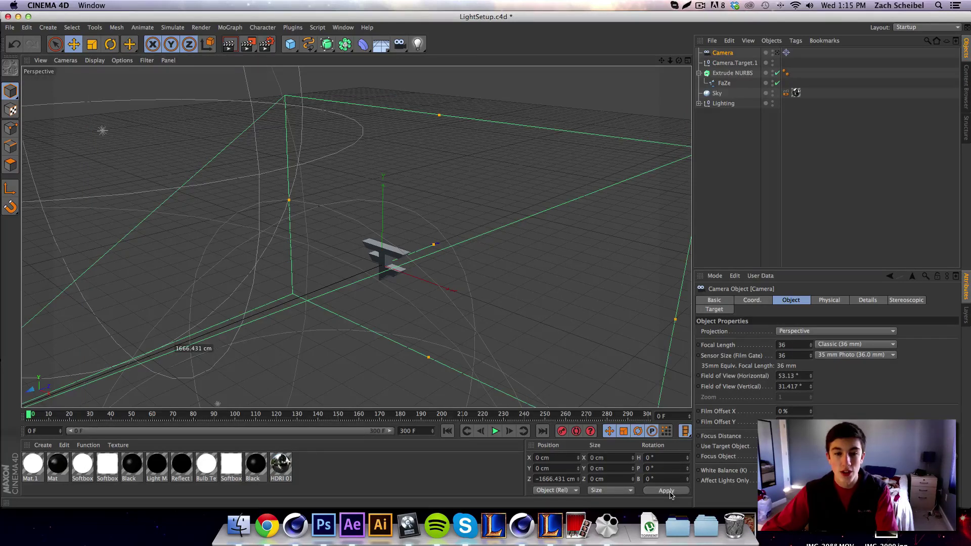
pyautogui.click(777, 53)
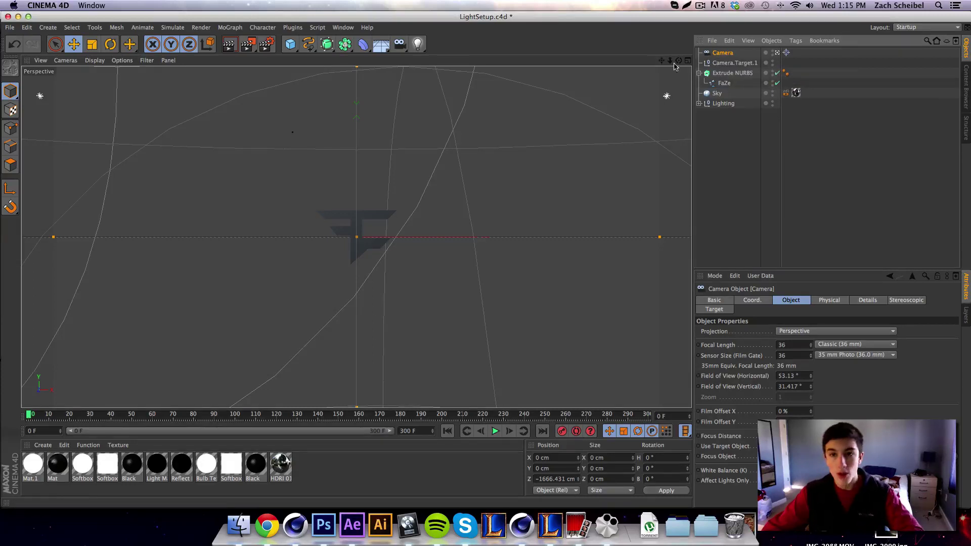
pyautogui.moveTo(670, 62); pyautogui.dragTo(705, 61)
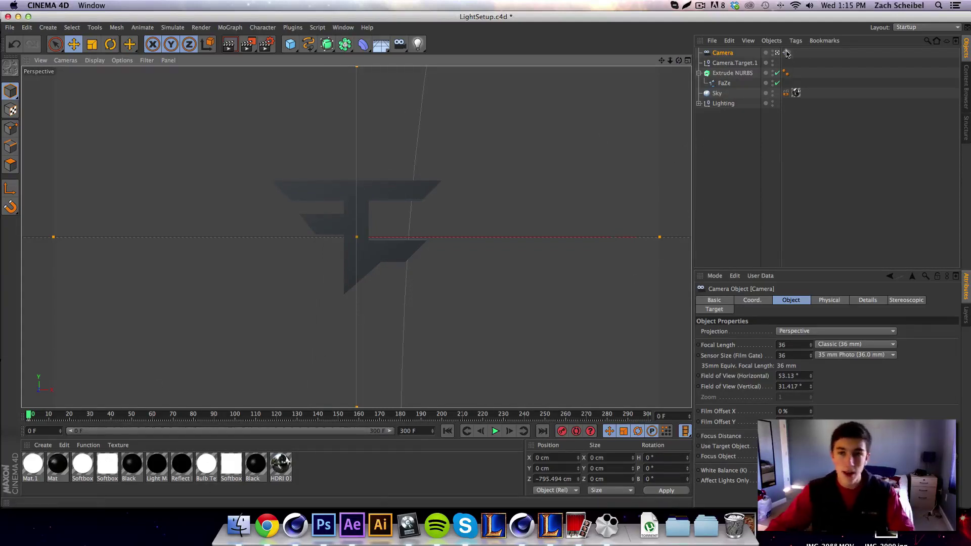
# Delete the Camera.Target.1 null and make the Extrude NURBS the target object of the camera's Target tag.
pyautogui.click(734, 63)
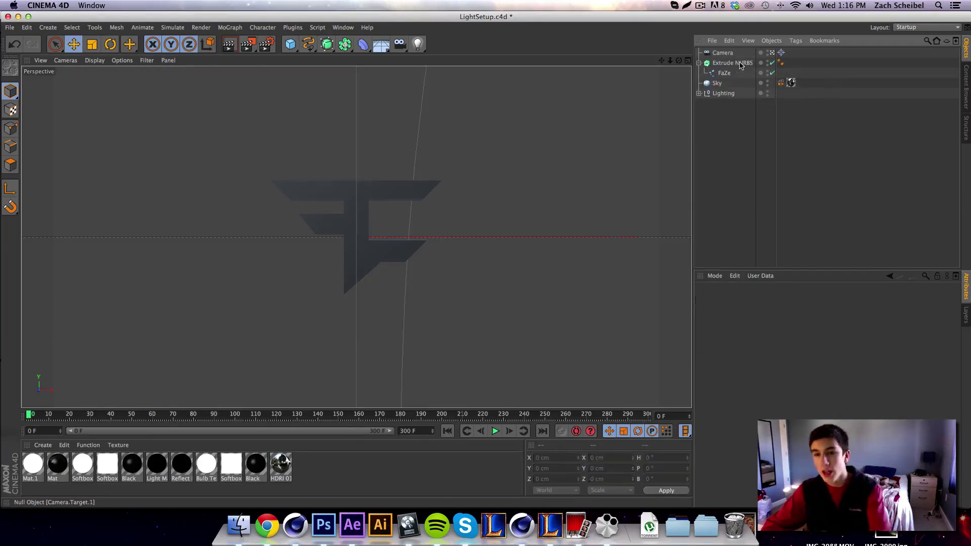
pyautogui.press('Delete')
pyautogui.click(780, 53)
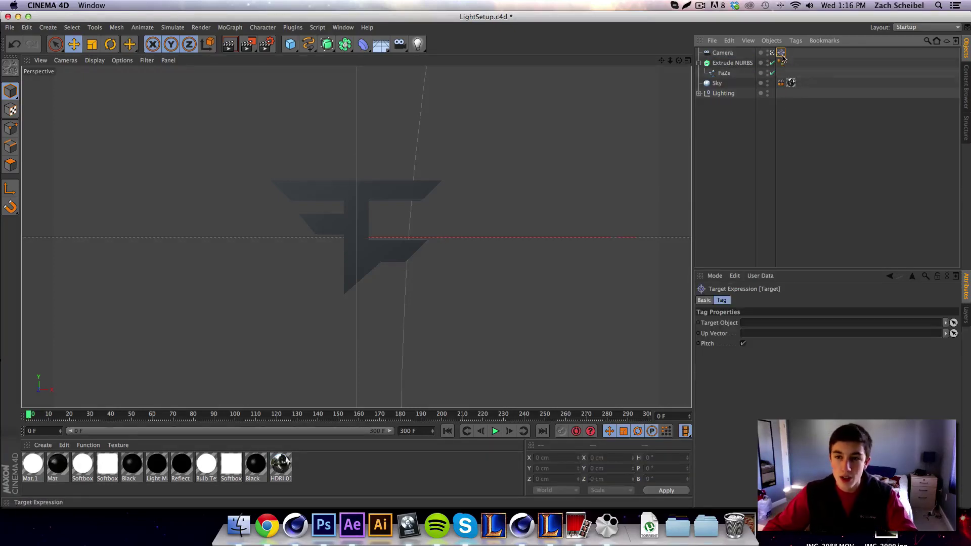
pyautogui.click(772, 53)
pyautogui.click(780, 53)
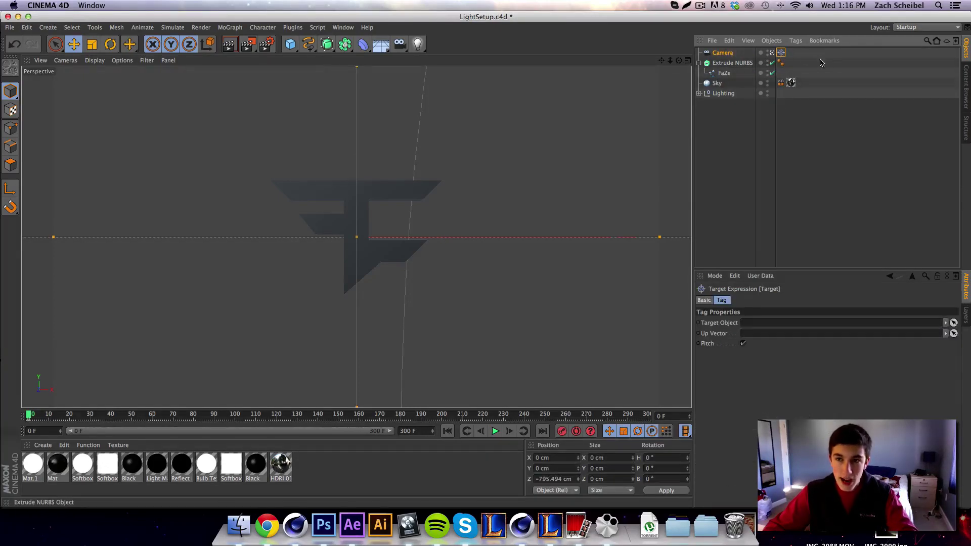
pyautogui.press('Delete')
pyautogui.click(779, 52)
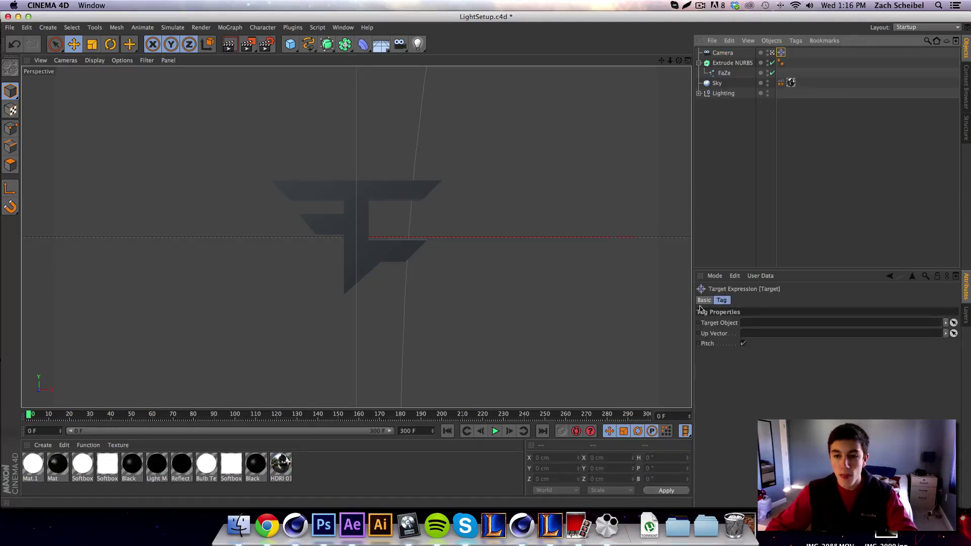
pyautogui.click(953, 323)
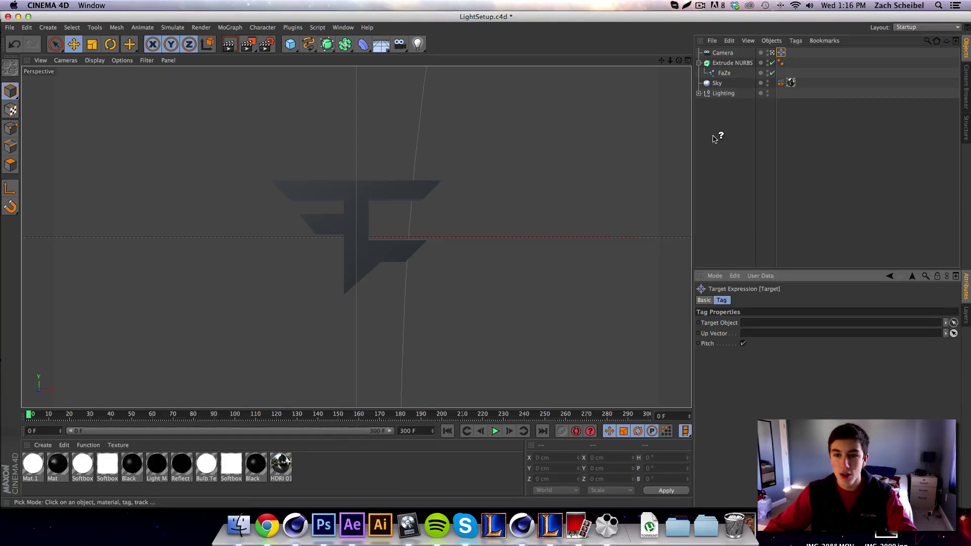
pyautogui.click(737, 63)
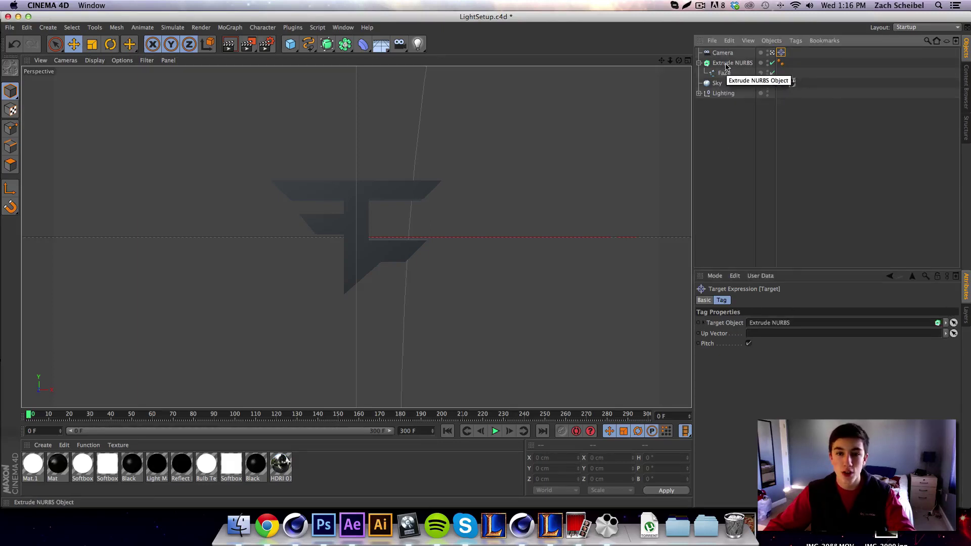
pyautogui.click(731, 63)
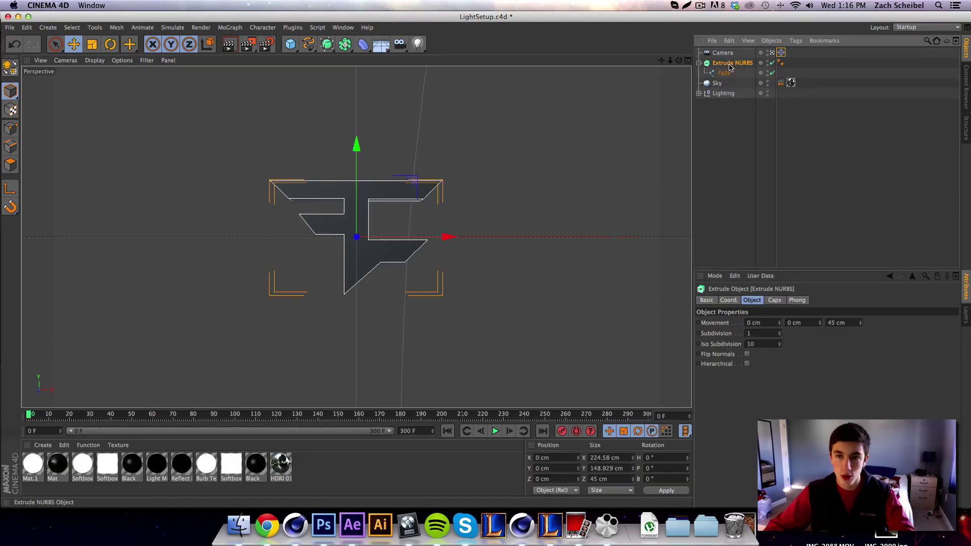
pyautogui.click(832, 65)
pyautogui.click(723, 53)
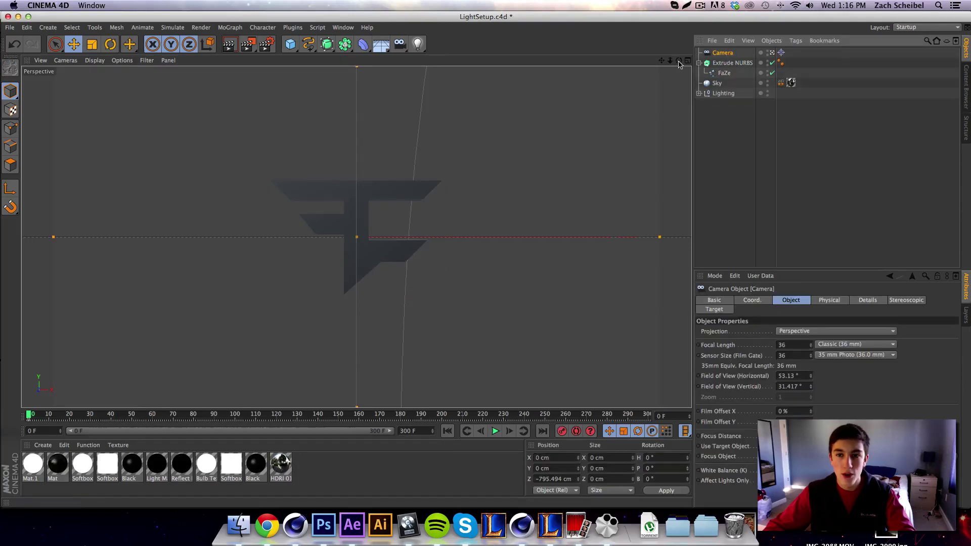
pyautogui.click(764, 73)
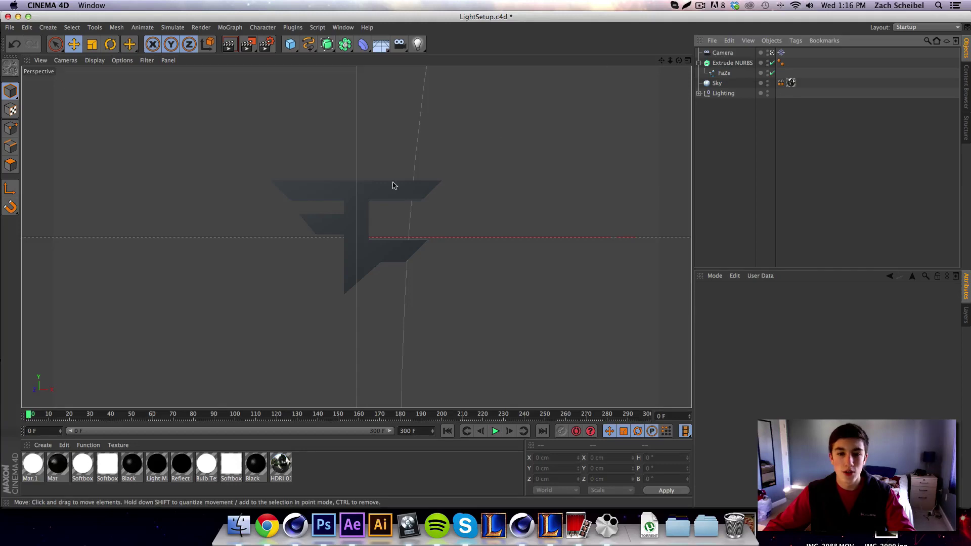
# Add an Align to Spline tag to the Camera object.
pyautogui.click(723, 53)
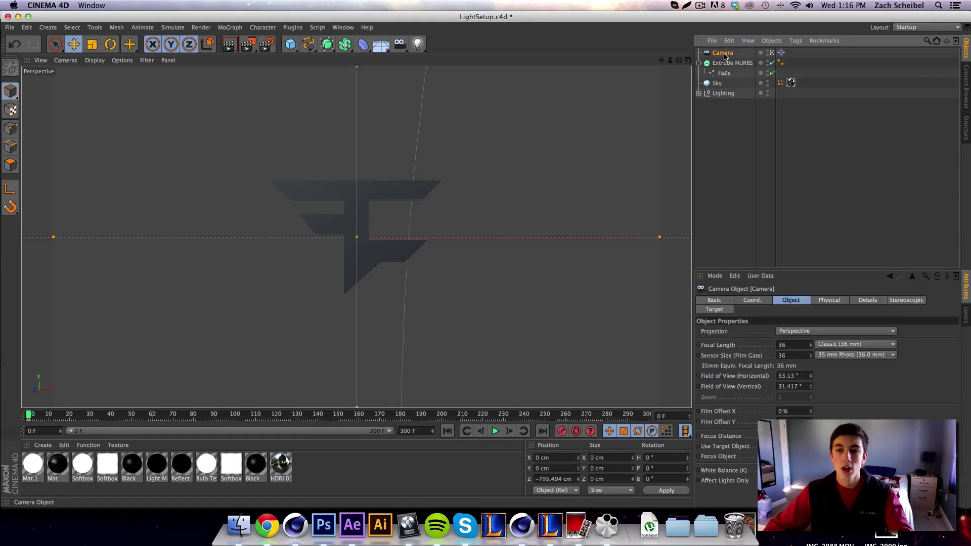
pyautogui.rightClick(725, 56)
pyautogui.moveTo(760, 61)
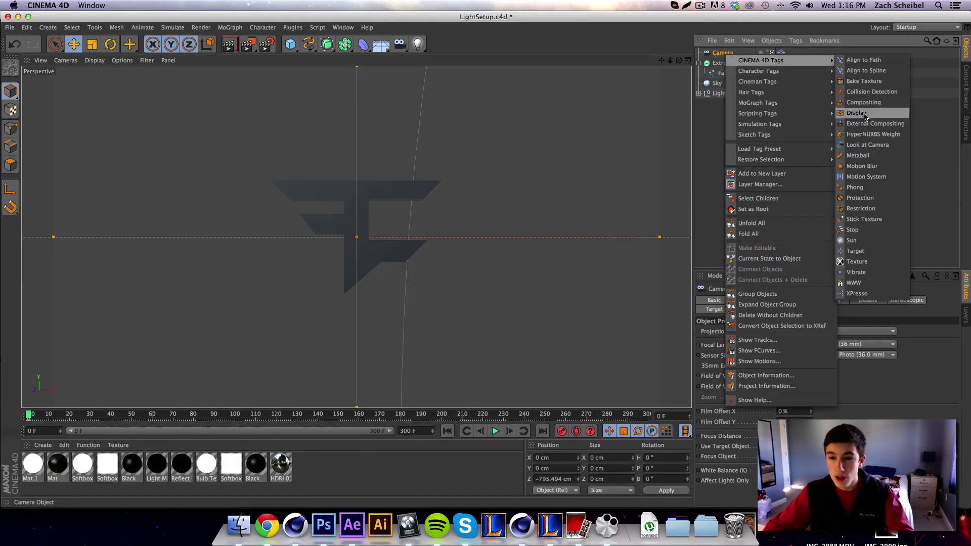
pyautogui.click(864, 70)
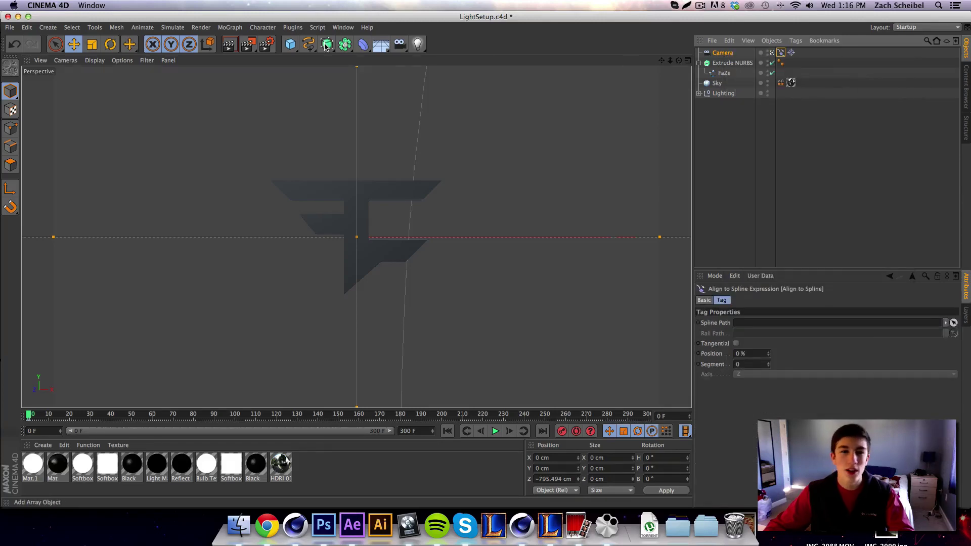
# Add a Circle spline with a pitch of 90° and scale it up to about 1978 cm across.
pyautogui.moveTo(312, 48); pyautogui.dragTo(401, 90)
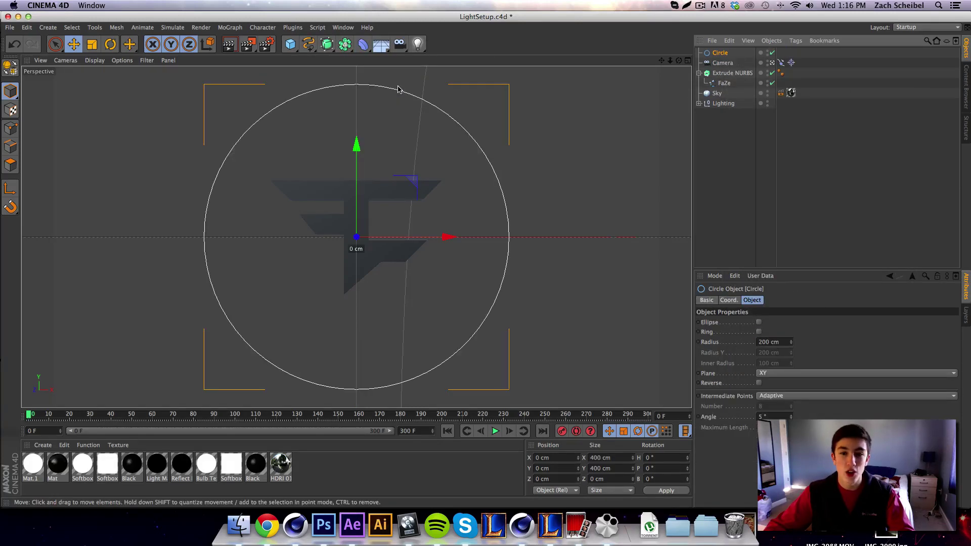
pyautogui.click(110, 44)
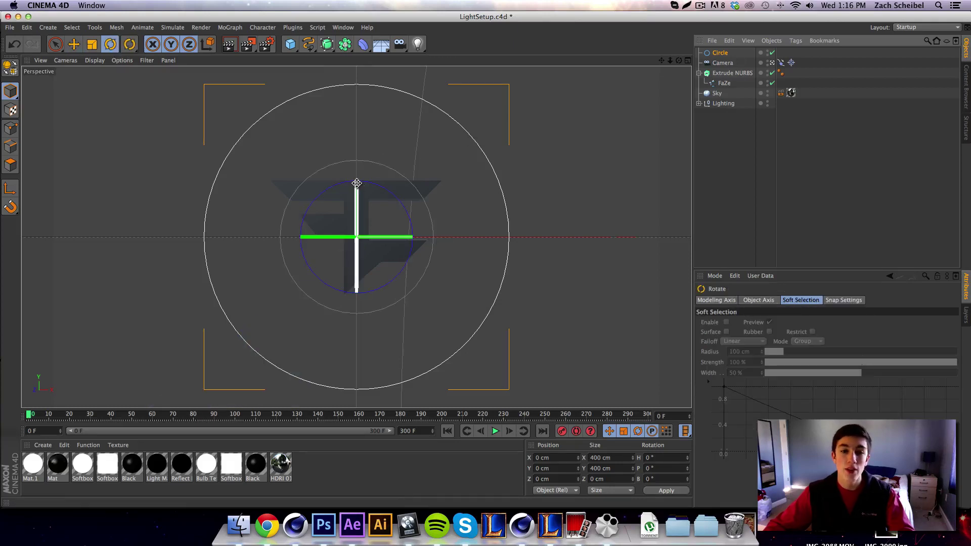
pyautogui.moveTo(357, 186); pyautogui.dragTo(338, 285)
pyautogui.click(665, 469)
pyautogui.write('90')
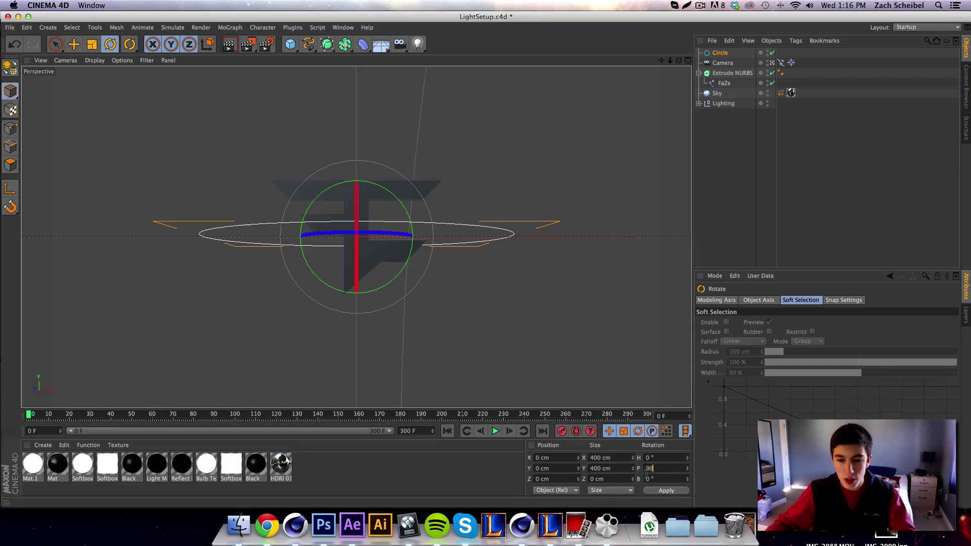
pyautogui.click(662, 492)
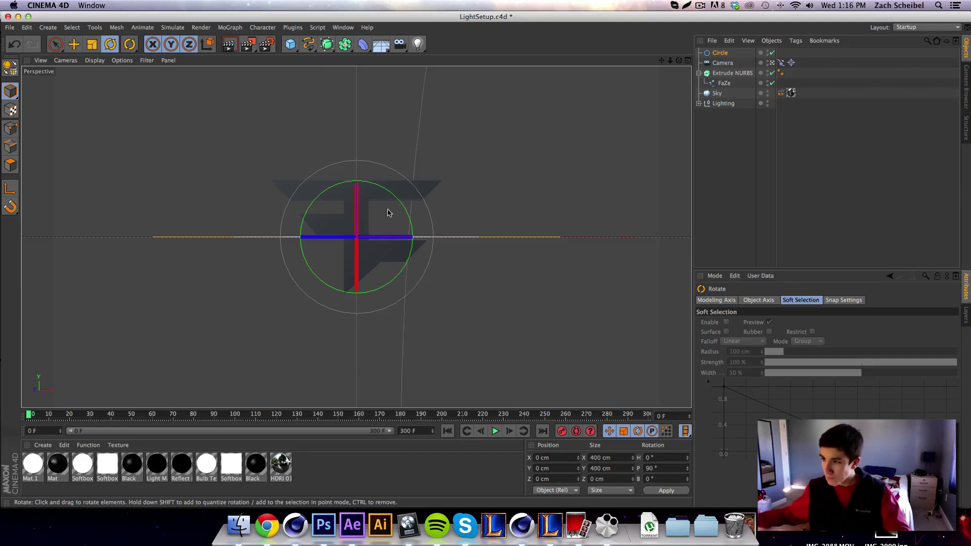
pyautogui.click(92, 44)
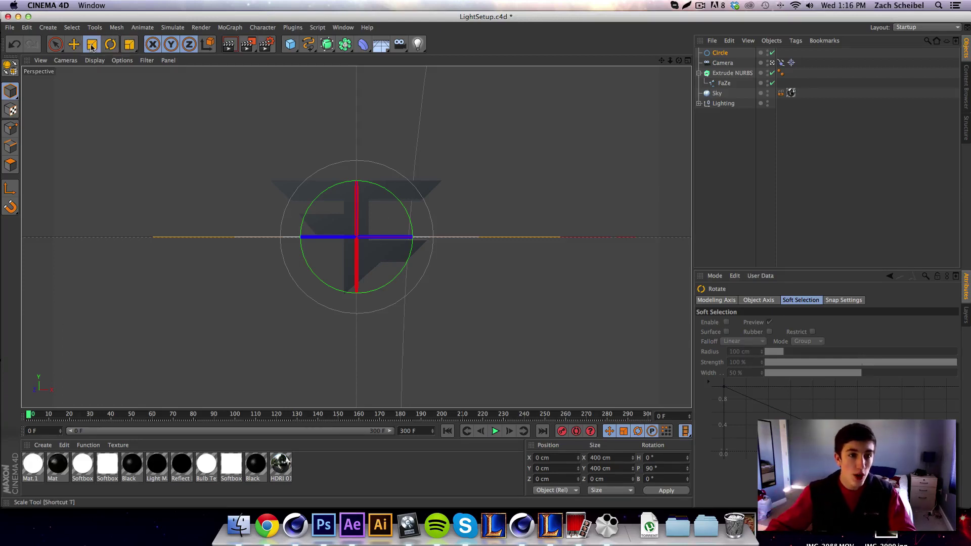
pyautogui.moveTo(388, 211); pyautogui.dragTo(596, 211)
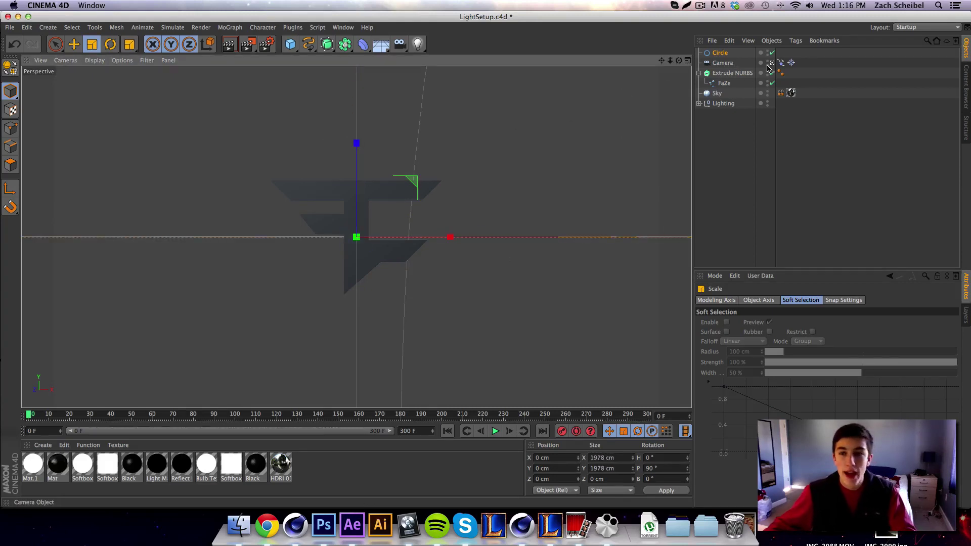
# Make the Circle the Spline Path of the camera's Align to Spline tag and set its Position to 25%.
pyautogui.click(782, 63)
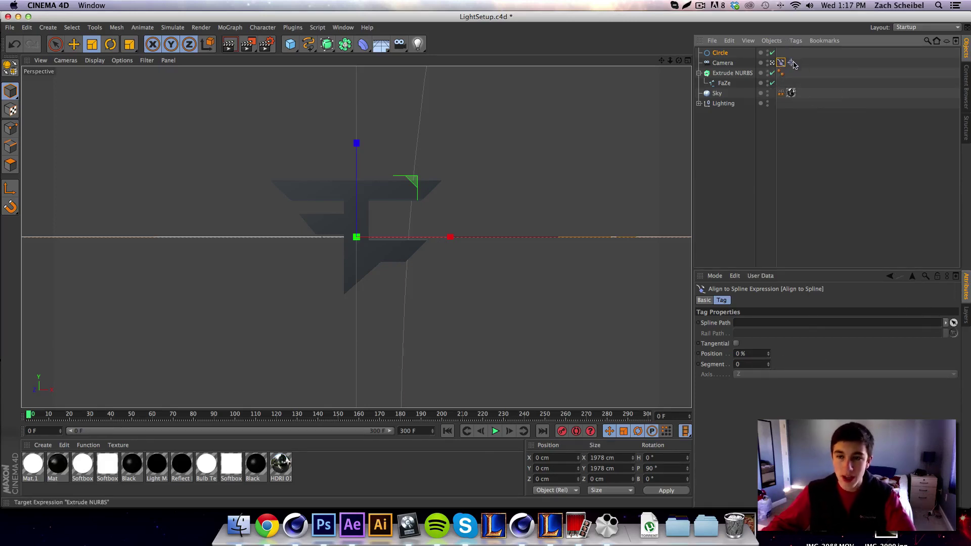
pyautogui.click(953, 323)
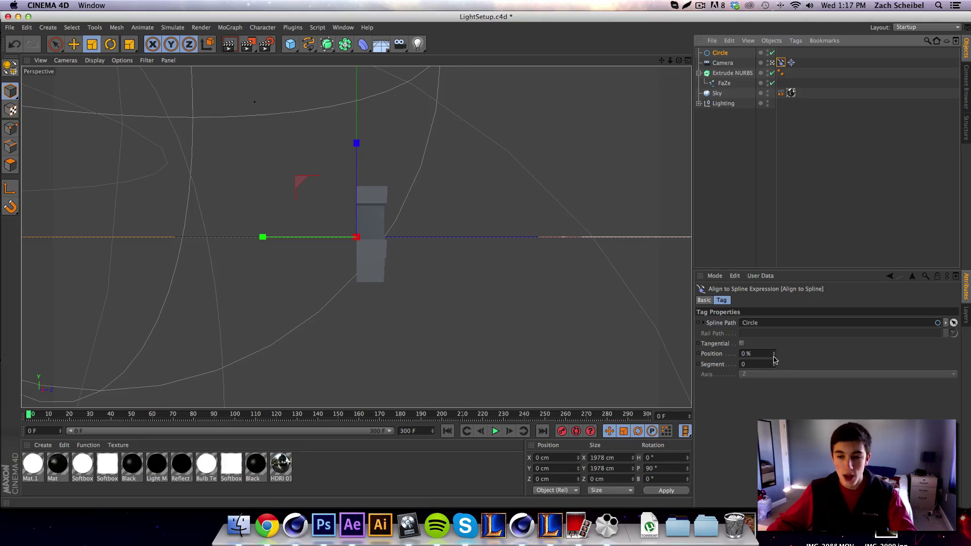
pyautogui.moveTo(774, 356); pyautogui.dragTo(627, 76)
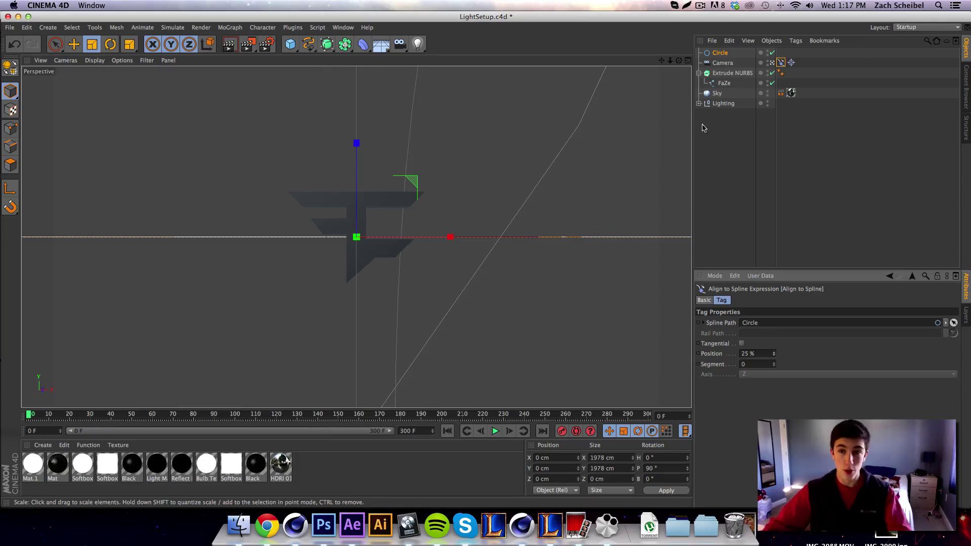
# Resize the Circle path to a radius of about 890 cm to adjust the camera's distance from the logo.
pyautogui.moveTo(423, 206); pyautogui.dragTo(384, 238)
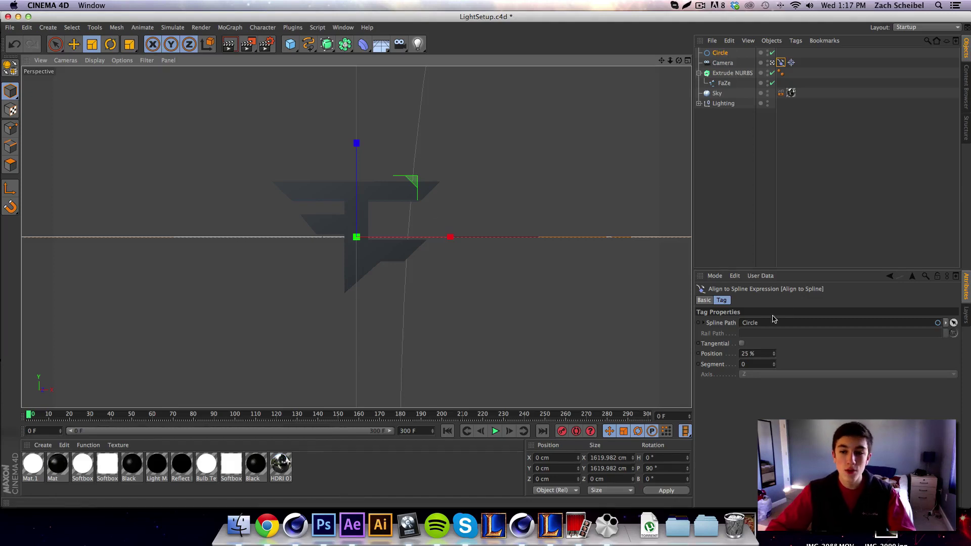
pyautogui.click(843, 71)
pyautogui.click(781, 63)
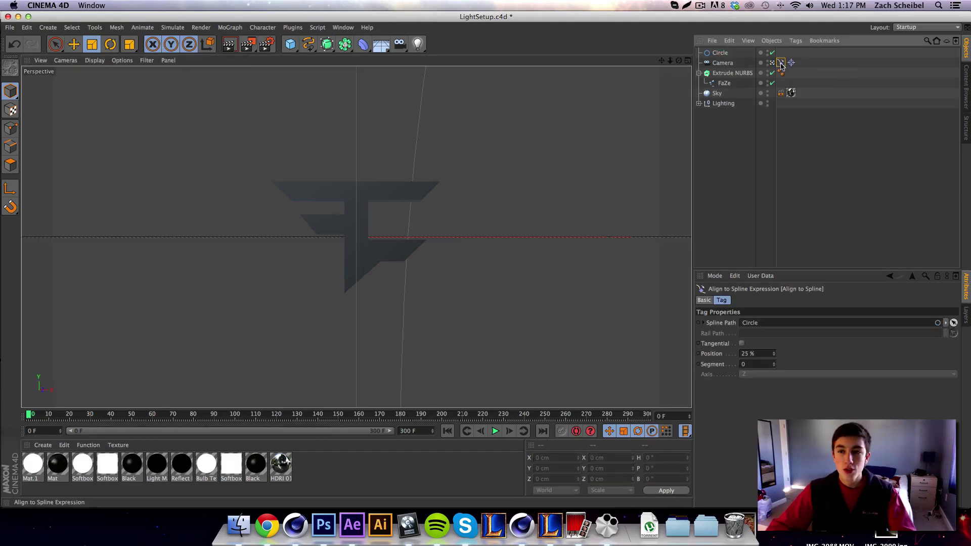
pyautogui.click(719, 53)
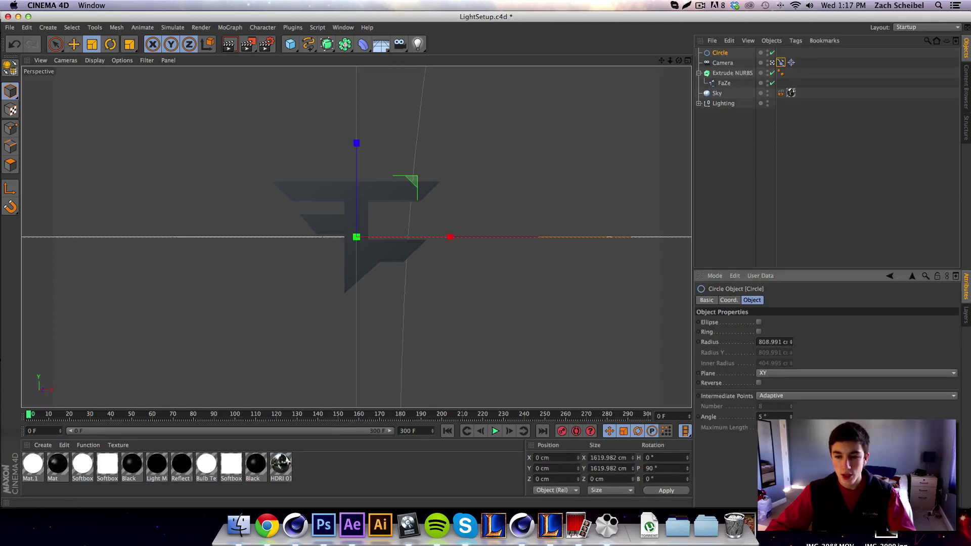
pyautogui.moveTo(791, 342); pyautogui.dragTo(801, 227)
# Preview the camera's orbit by varying the Align to Spline Position, and return it to 25%.
pyautogui.click(782, 63)
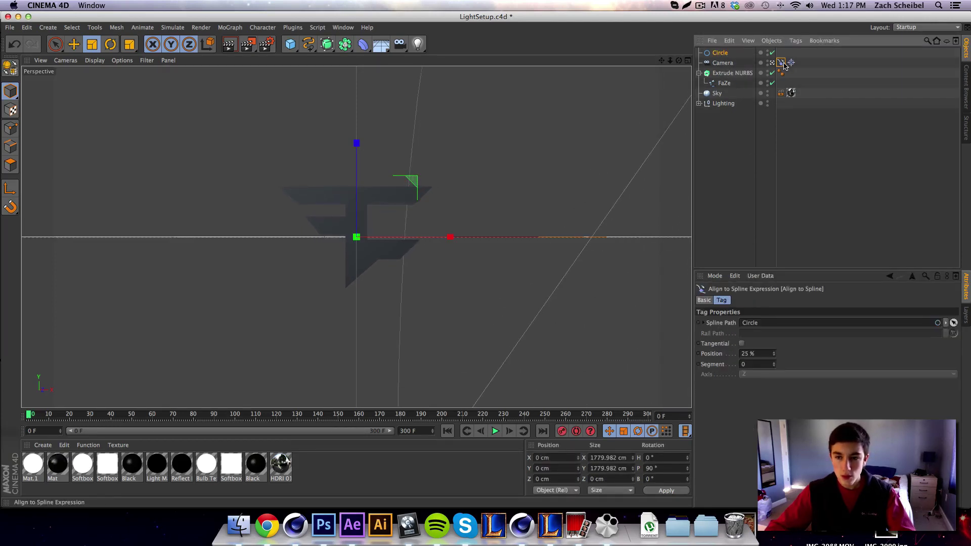
pyautogui.moveTo(774, 356); pyautogui.dragTo(544, 79)
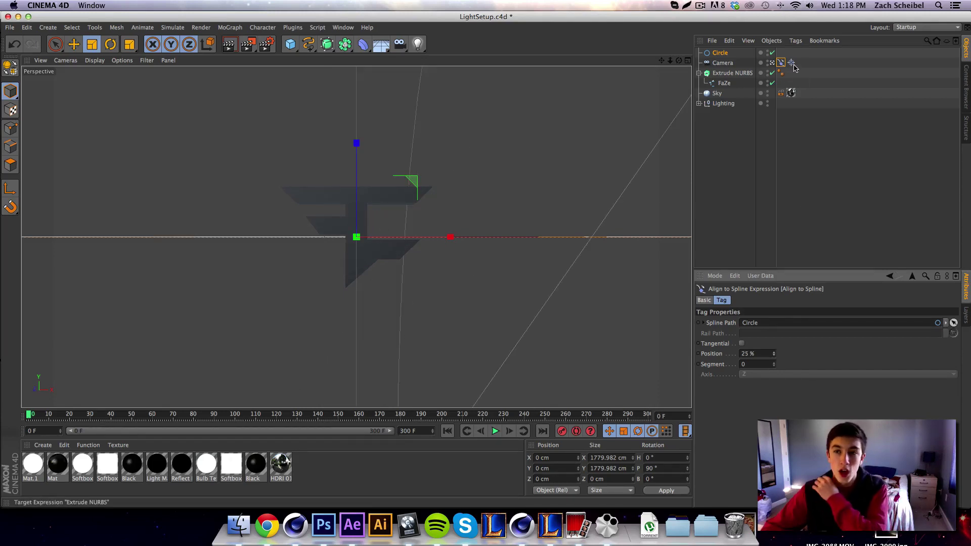
pyautogui.click(728, 62)
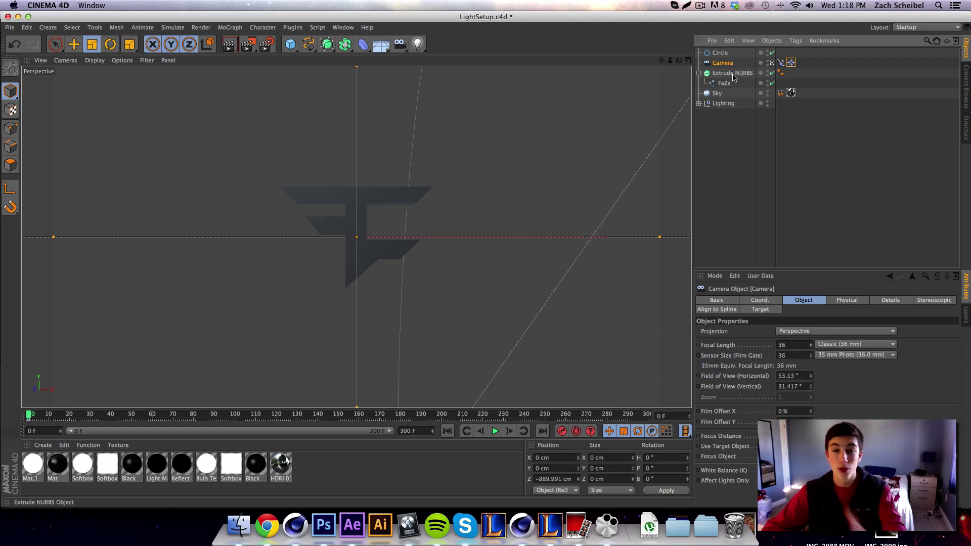
pyautogui.click(781, 62)
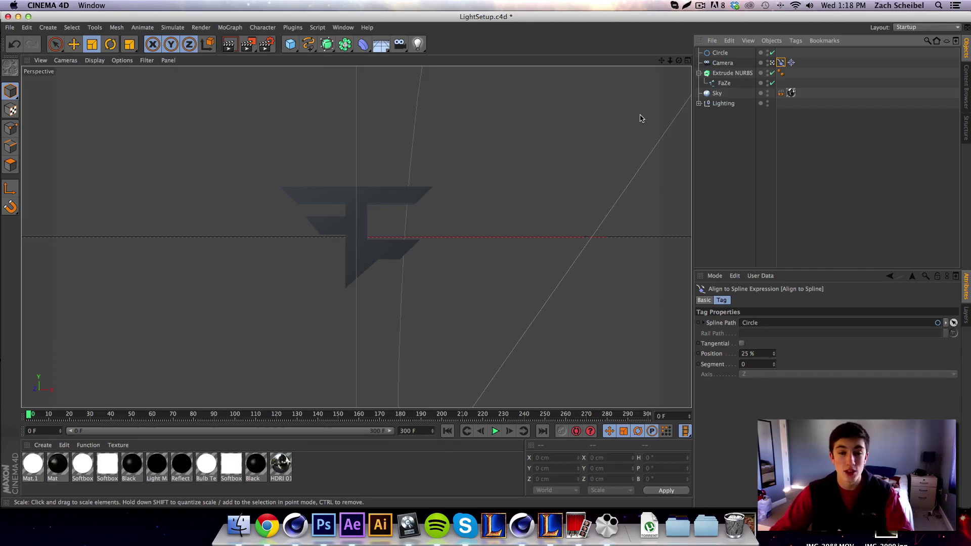
# Record a keyframe for the unrotated Extrude NURBS logo at frame 120.
pyautogui.click(385, 198)
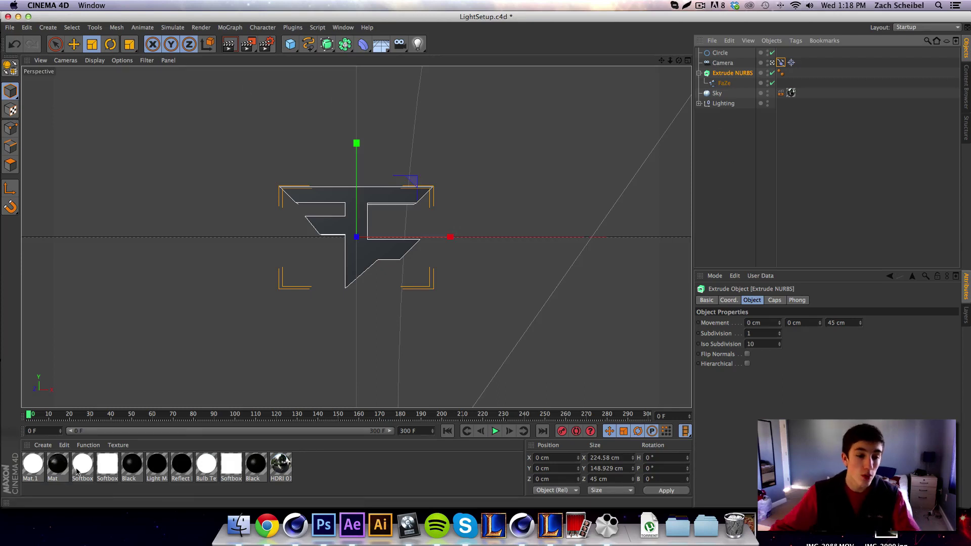
pyautogui.moveTo(31, 414); pyautogui.dragTo(277, 430)
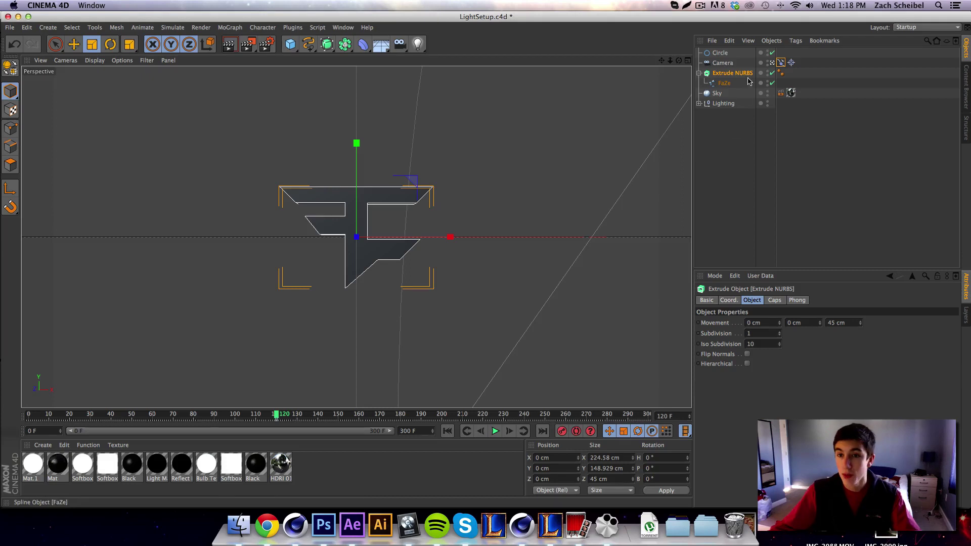
pyautogui.click(743, 116)
pyautogui.click(732, 73)
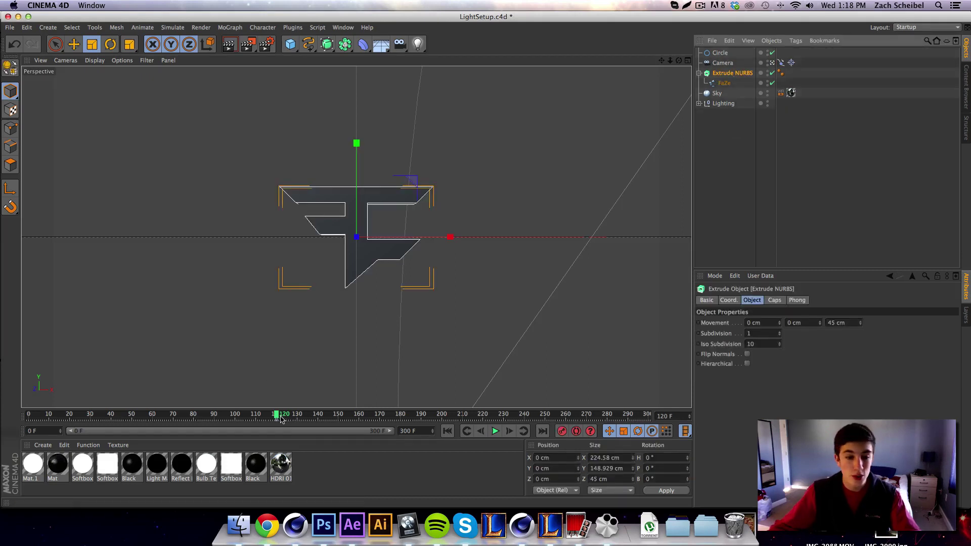
# At frame 0, rotate the Extrude NURBS to about H 705°, P 10°, B 25° and record a keyframe.
pyautogui.moveTo(276, 415); pyautogui.dragTo(6, 430)
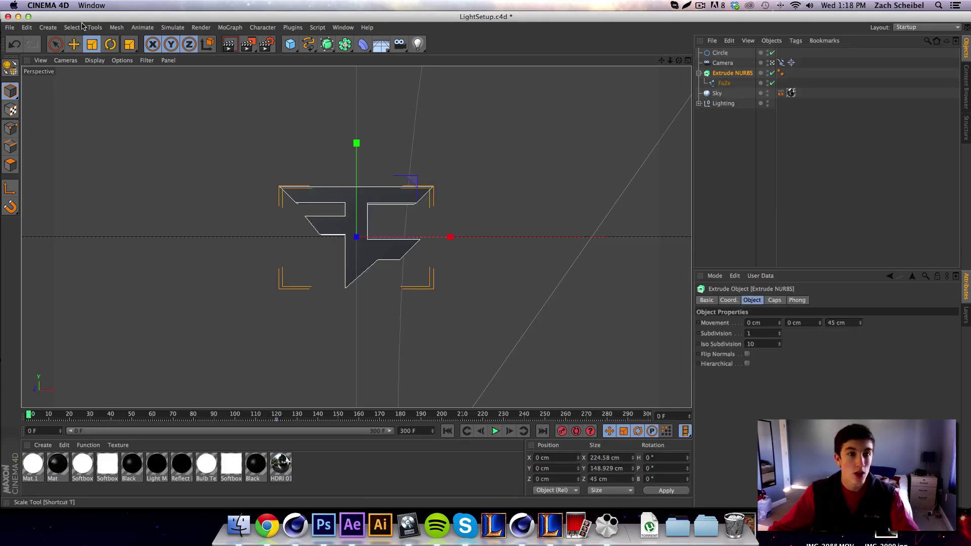
pyautogui.click(109, 45)
pyautogui.moveTo(354, 218); pyautogui.dragTo(611, 165)
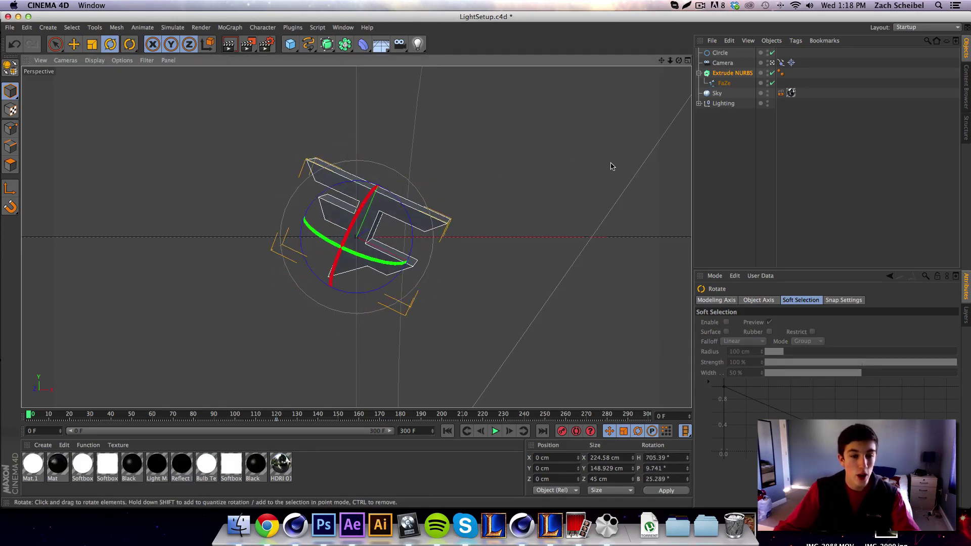
pyautogui.click(562, 431)
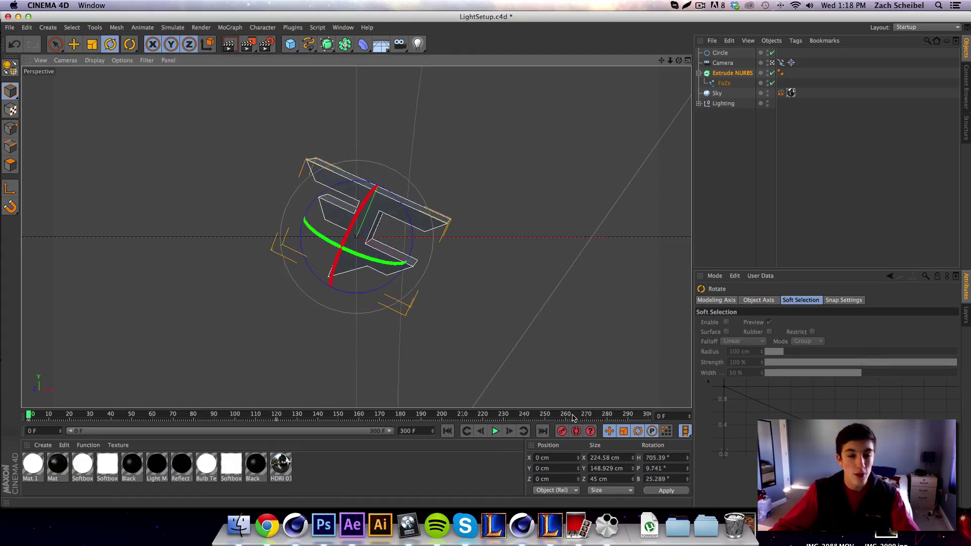
# Play back the logo's spin animation and return to frame 0.
pyautogui.click(495, 431)
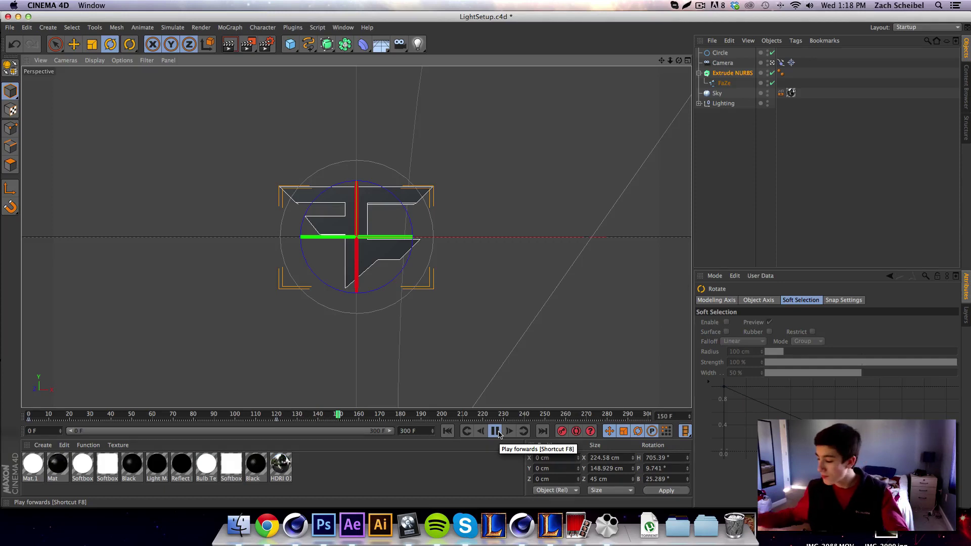
pyautogui.click(496, 431)
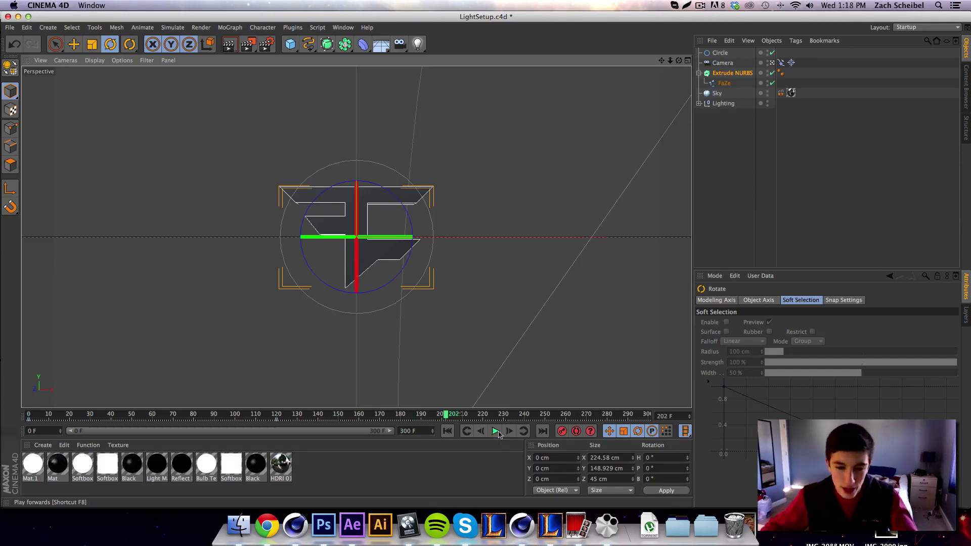
pyautogui.moveTo(446, 416); pyautogui.dragTo(29, 416)
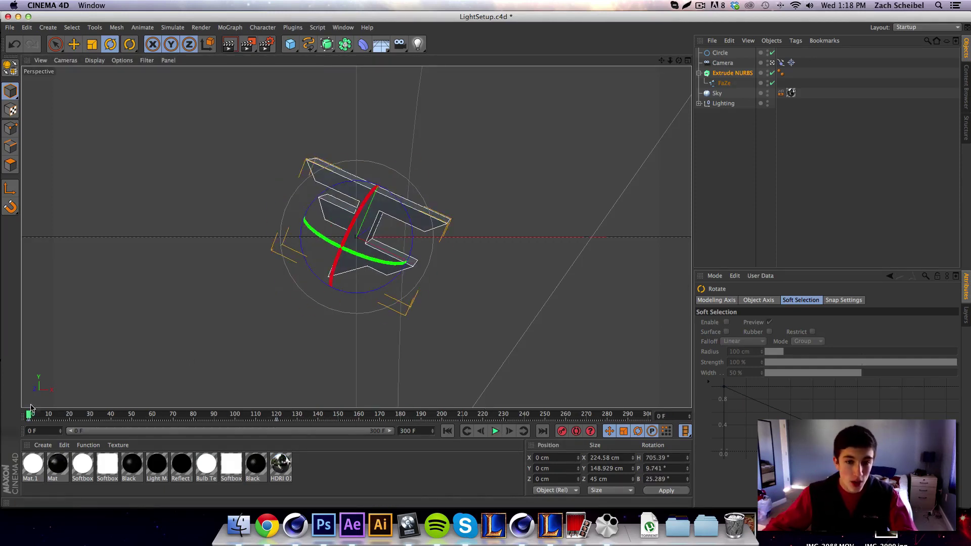
# Record a keyframe for the Circle spline's Radius at frame 120.
pyautogui.click(721, 53)
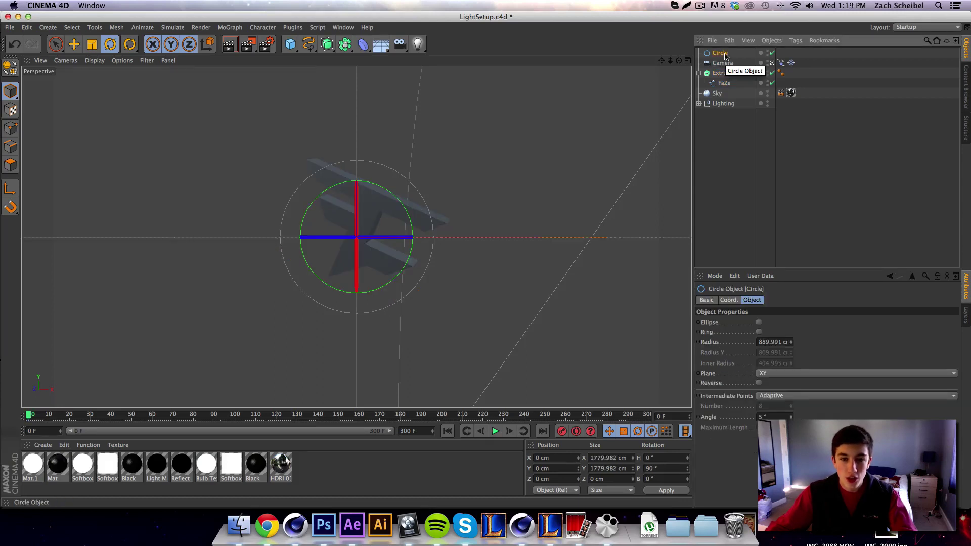
pyautogui.click(278, 418)
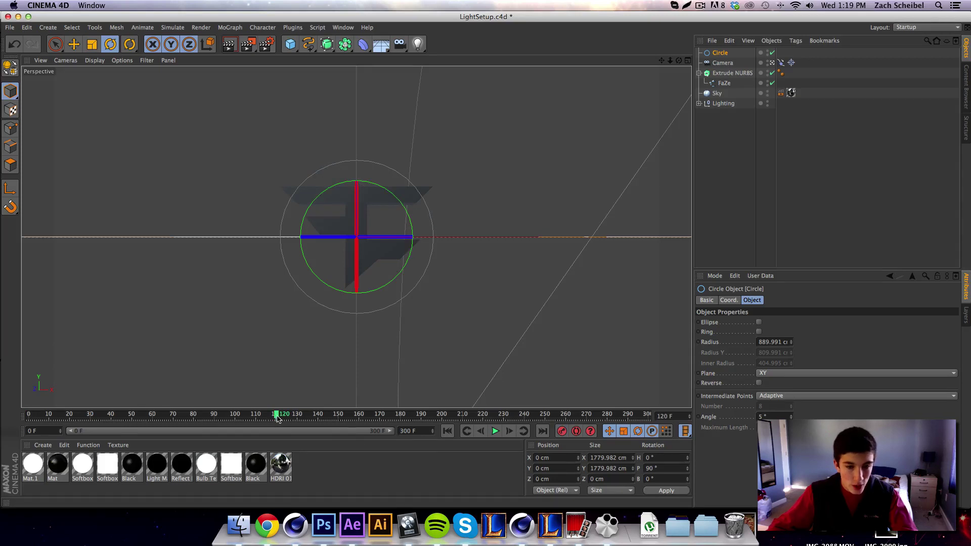
pyautogui.moveTo(277, 418); pyautogui.dragTo(2, 432)
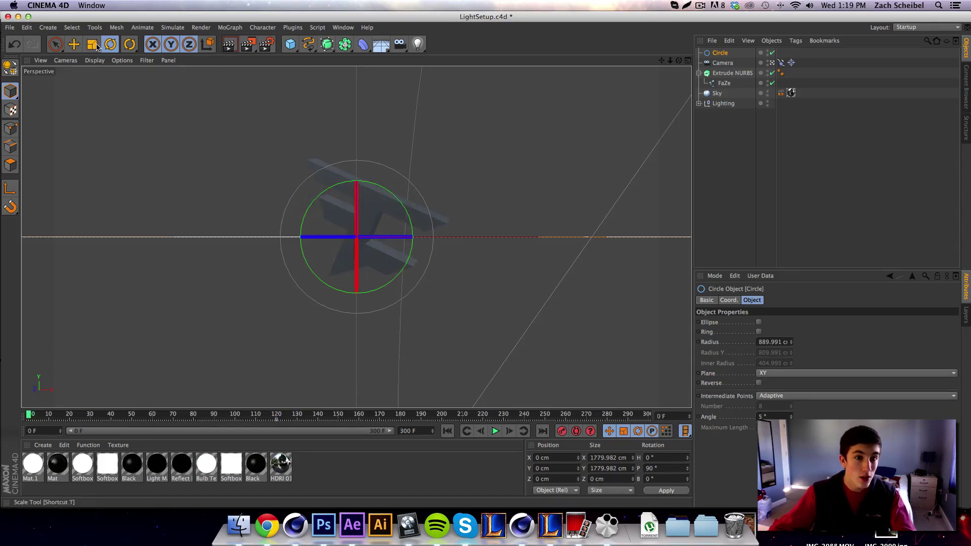
pyautogui.press('t')
pyautogui.click(720, 54)
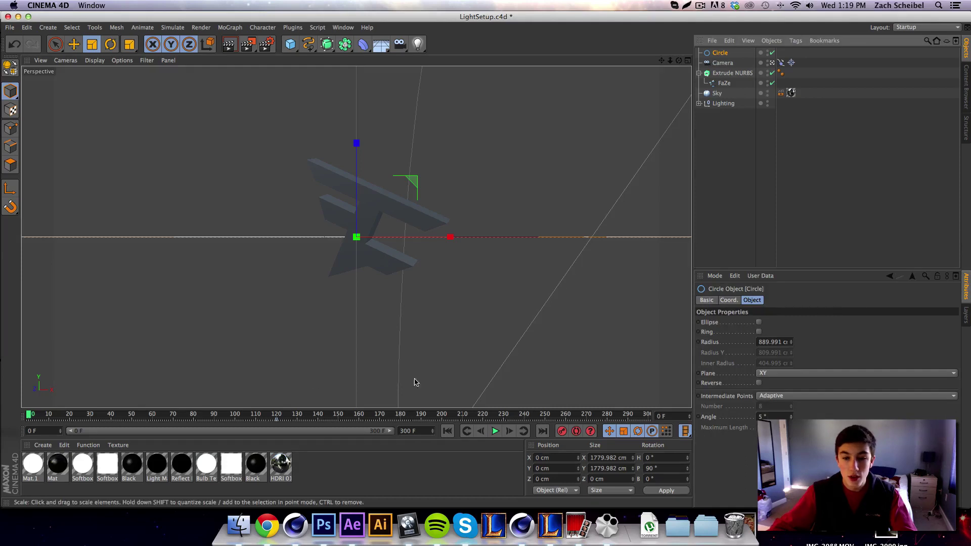
pyautogui.click(276, 416)
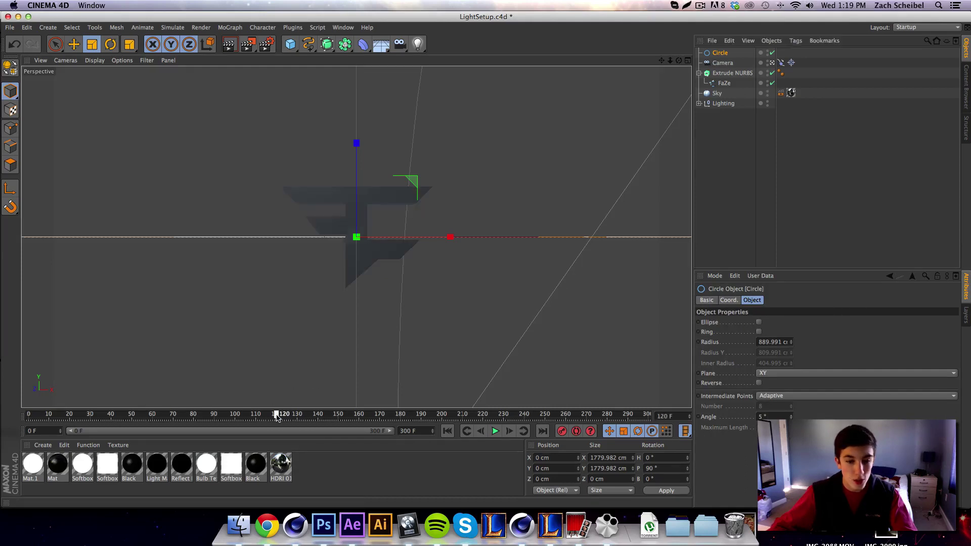
pyautogui.keyDown('ctrl'); pyautogui.click(699, 342); pyautogui.keyUp('ctrl')
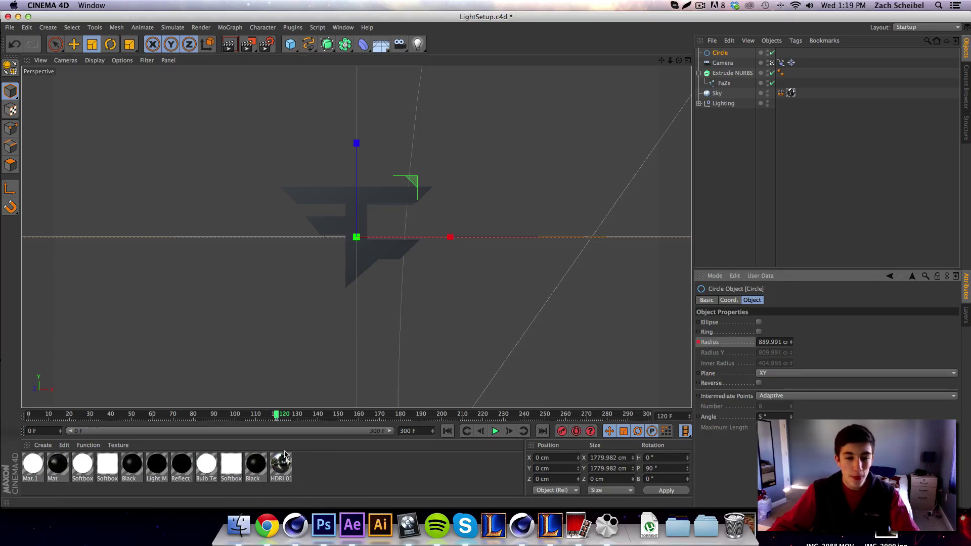
# At frame 0, set the Circle's Radius to about 253 cm and record a keyframe for it.
pyautogui.hotkey('shift', 'f')
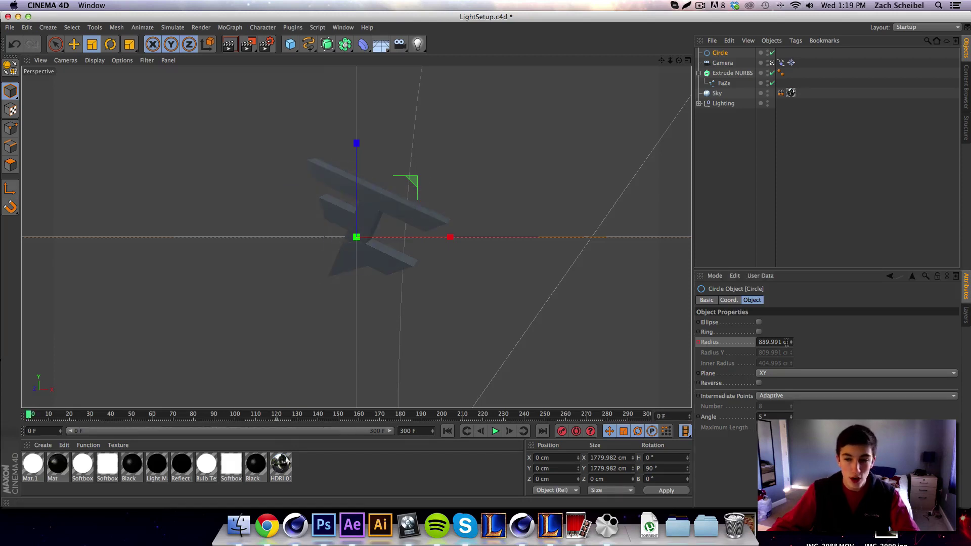
pyautogui.moveTo(791, 342); pyautogui.dragTo(750, 341)
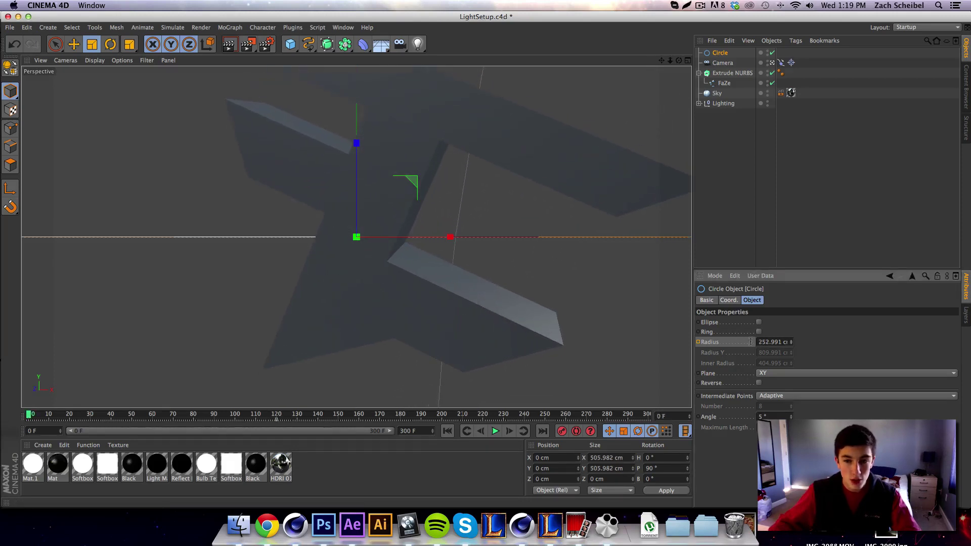
pyautogui.click(698, 342)
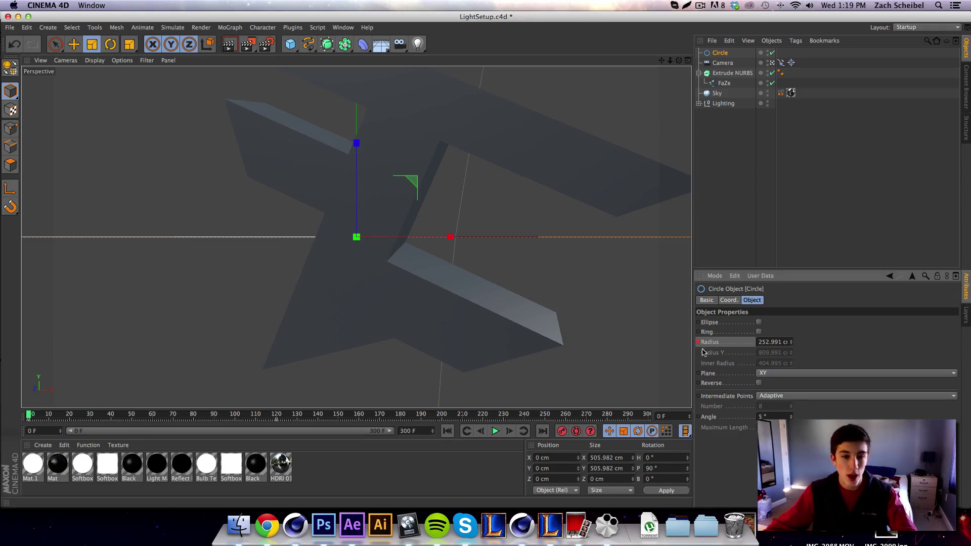
# Play back the camera's pull-back from the logo and return to frame 0.
pyautogui.click(495, 432)
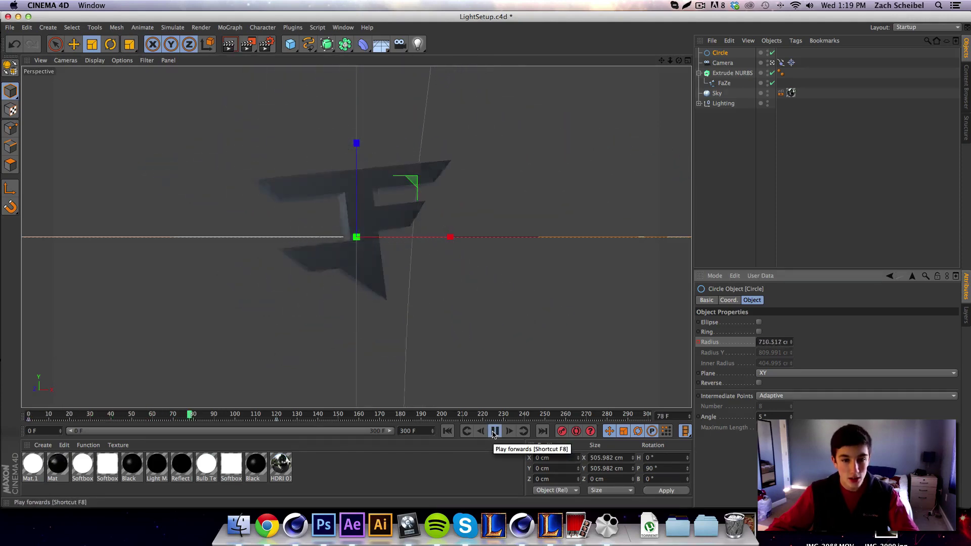
pyautogui.click(495, 431)
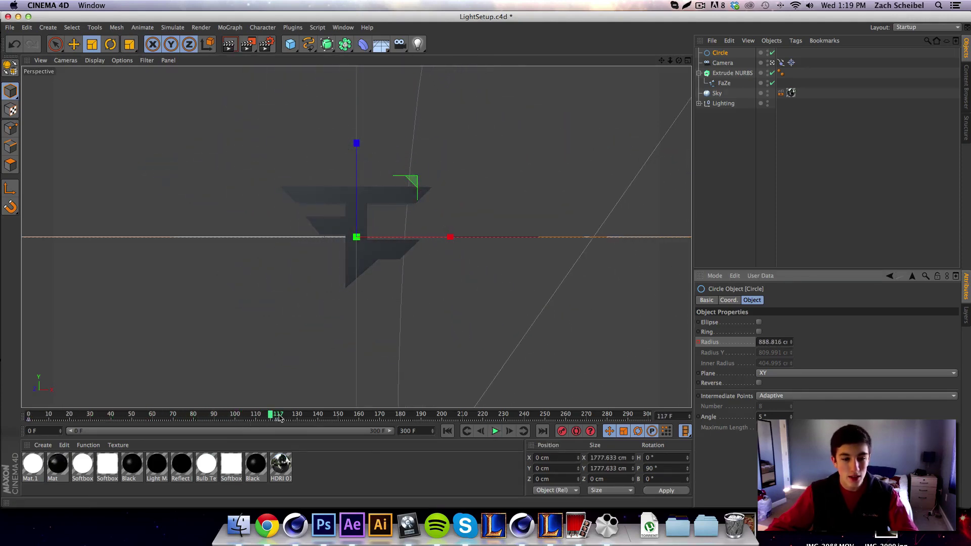
pyautogui.moveTo(273, 417); pyautogui.dragTo(30, 417)
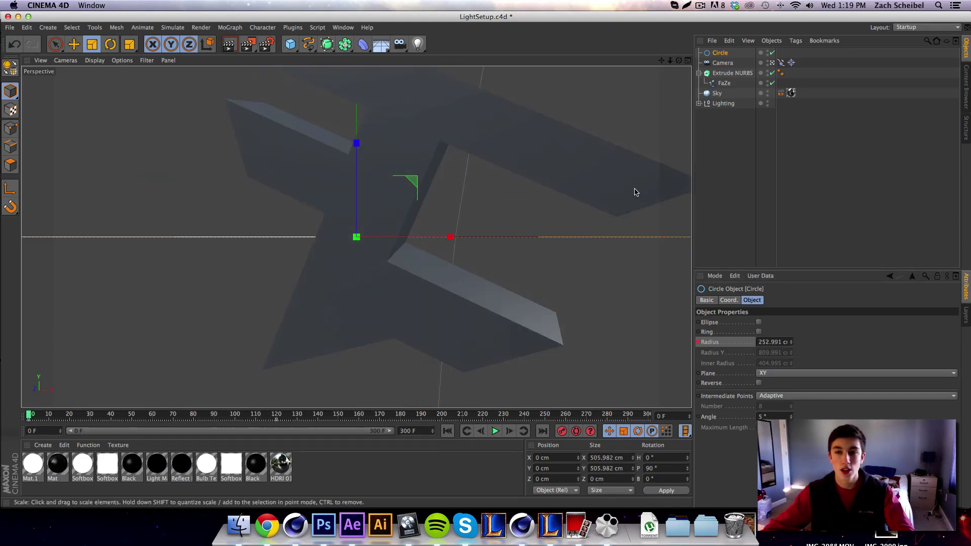
# Record a keyframe for the Position of the camera's Align to Spline tag at frame 120.
pyautogui.click(782, 63)
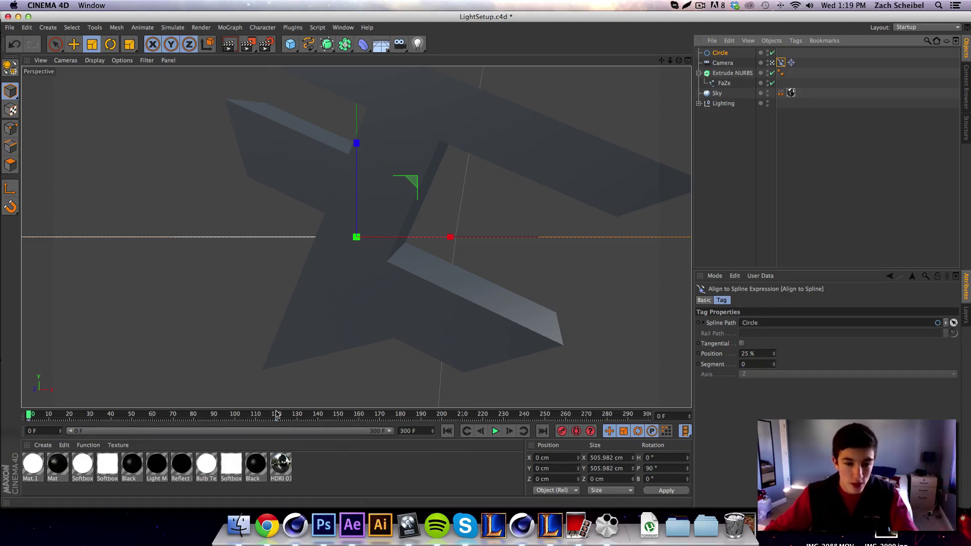
pyautogui.moveTo(277, 415); pyautogui.dragTo(31, 415)
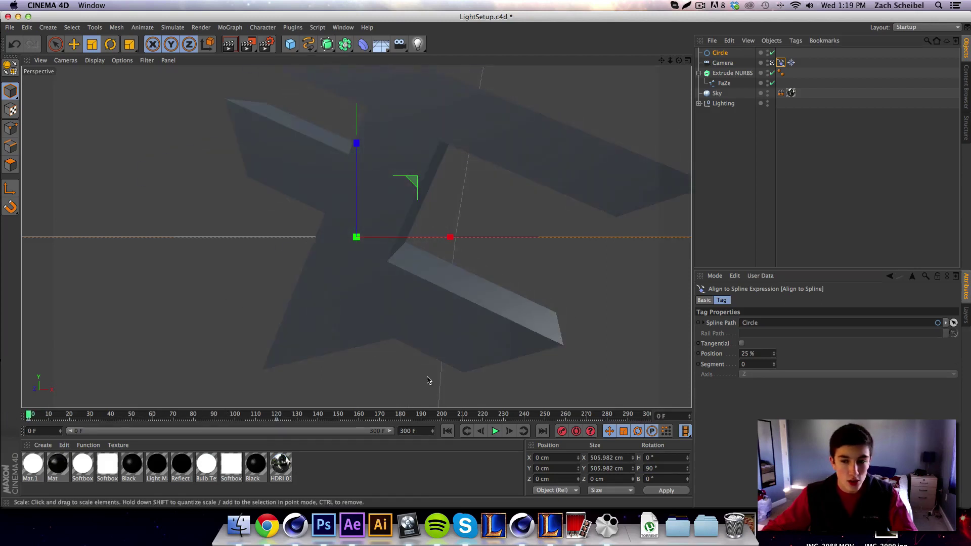
pyautogui.click(276, 415)
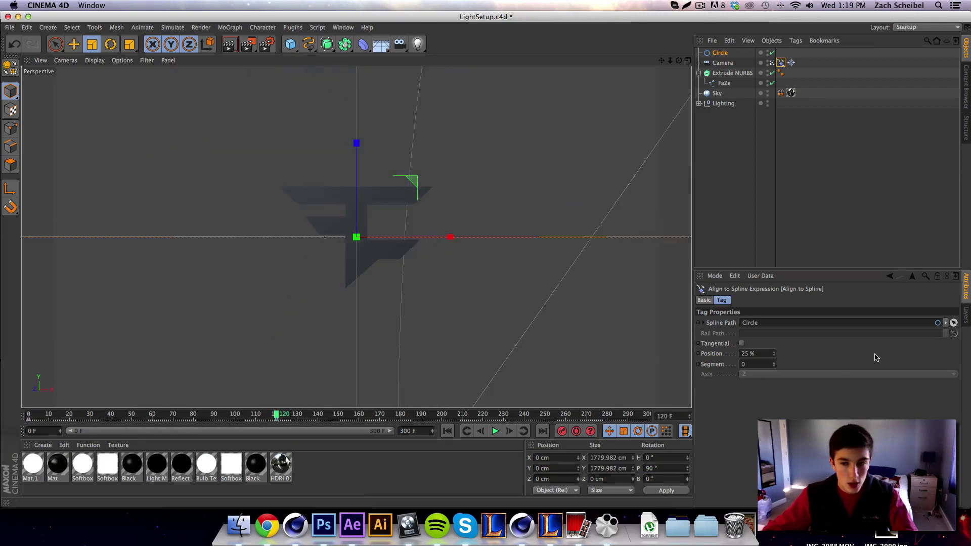
pyautogui.keyDown('ctrl'); pyautogui.click(698, 354); pyautogui.keyUp('ctrl')
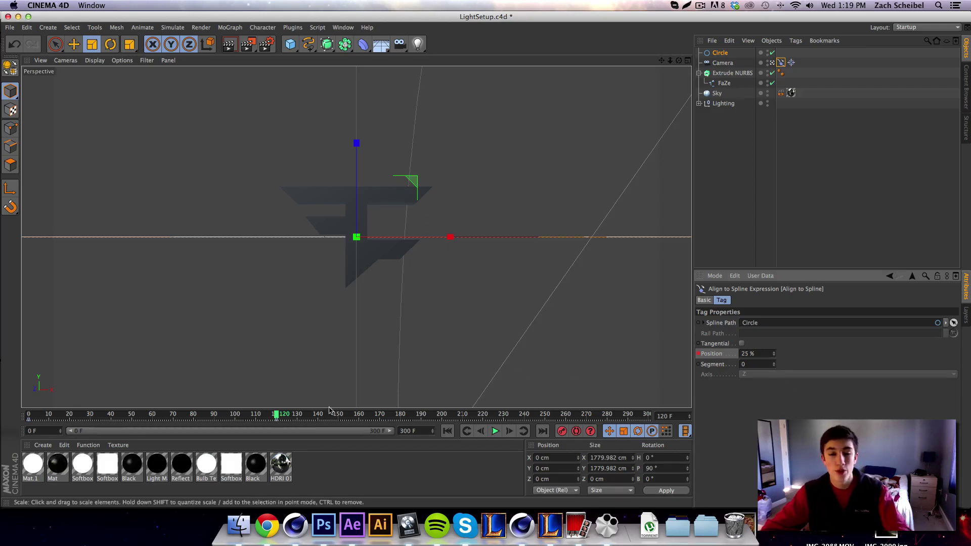
# At frame 0, keyframe the Align to Spline Position at 100% and play back the camera's orbit.
pyautogui.moveTo(276, 416); pyautogui.dragTo(2, 392)
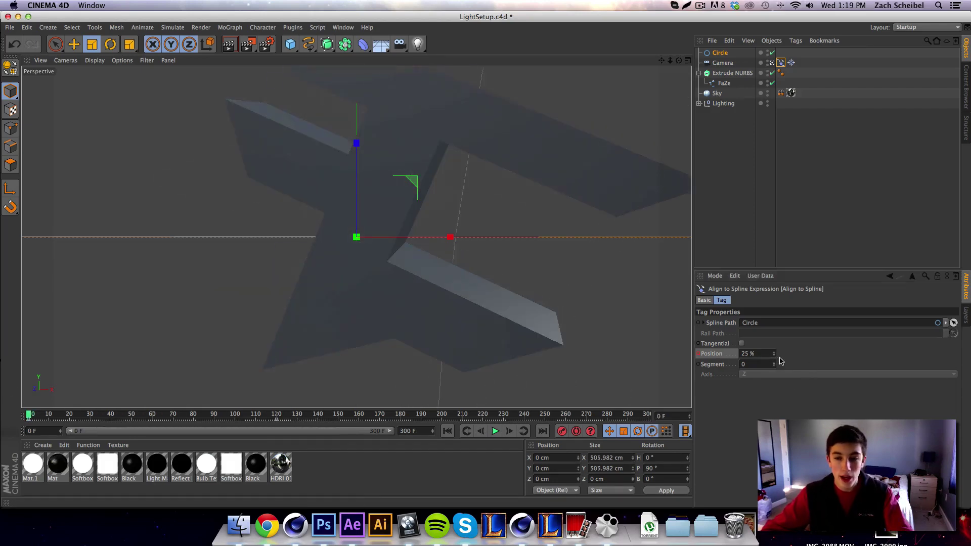
pyautogui.moveTo(773, 353); pyautogui.dragTo(775, 324)
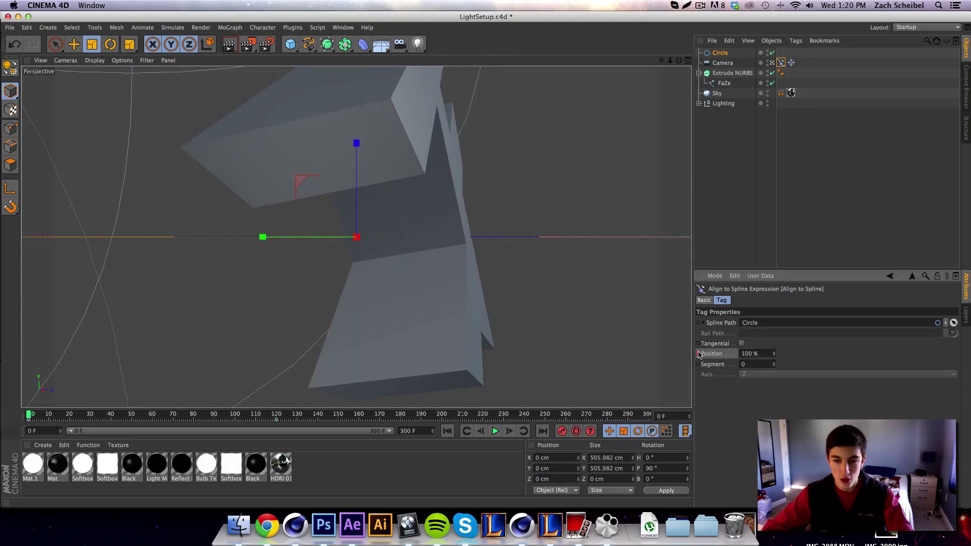
pyautogui.click(495, 431)
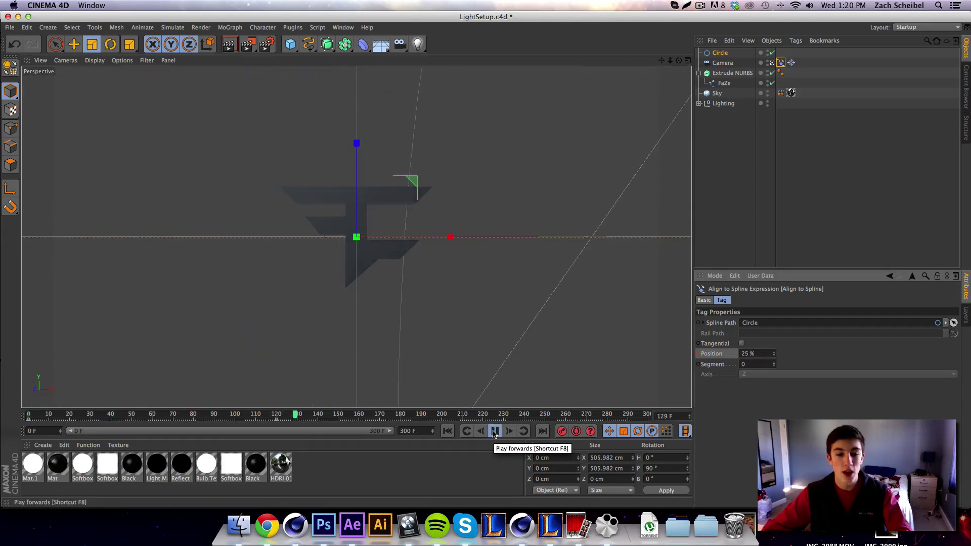
pyautogui.click(494, 431)
# Record a keyframe for the Circle's Radius at frame 40.
pyautogui.moveTo(298, 415); pyautogui.dragTo(110, 429)
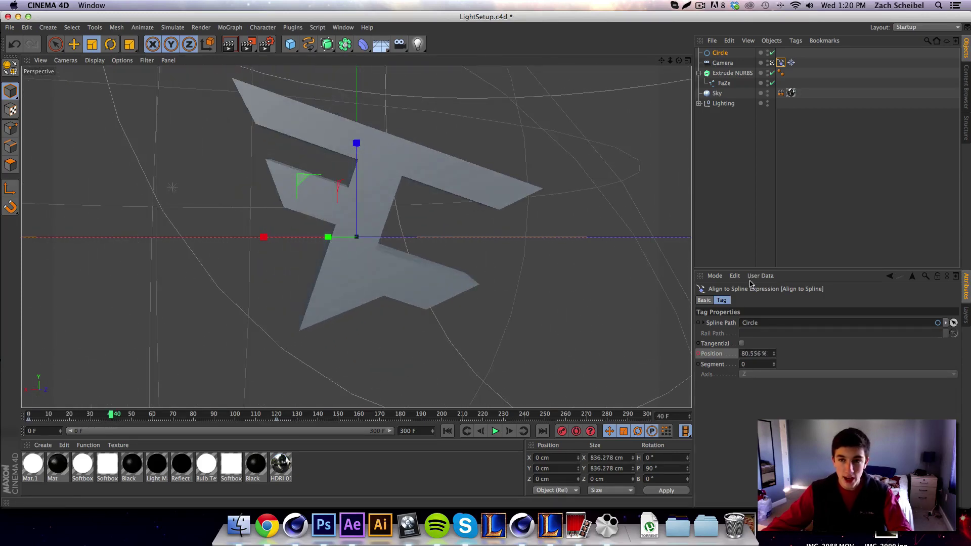
pyautogui.click(804, 66)
pyautogui.click(719, 53)
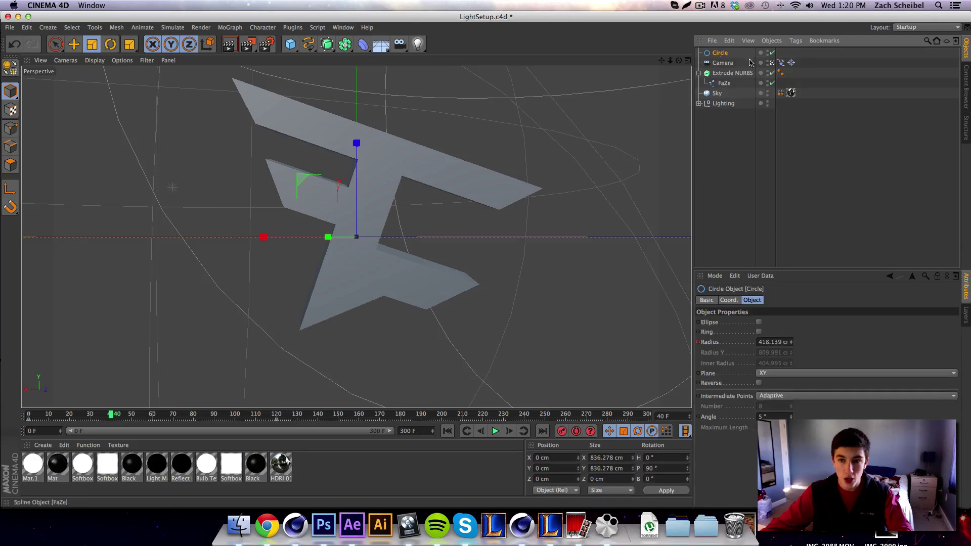
pyautogui.click(699, 342)
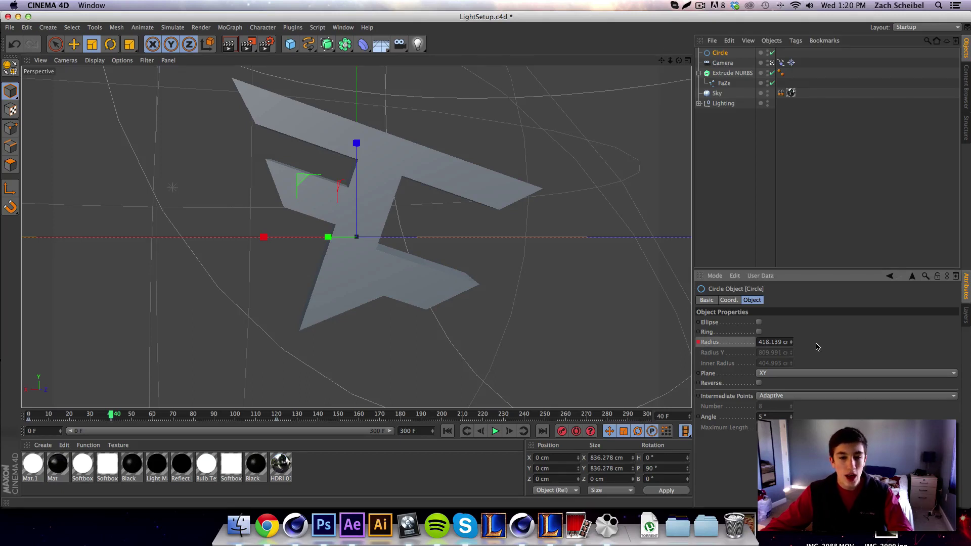
# Record a keyframe for the camera's Align to Spline Position at frame 40.
pyautogui.click(836, 124)
pyautogui.click(780, 63)
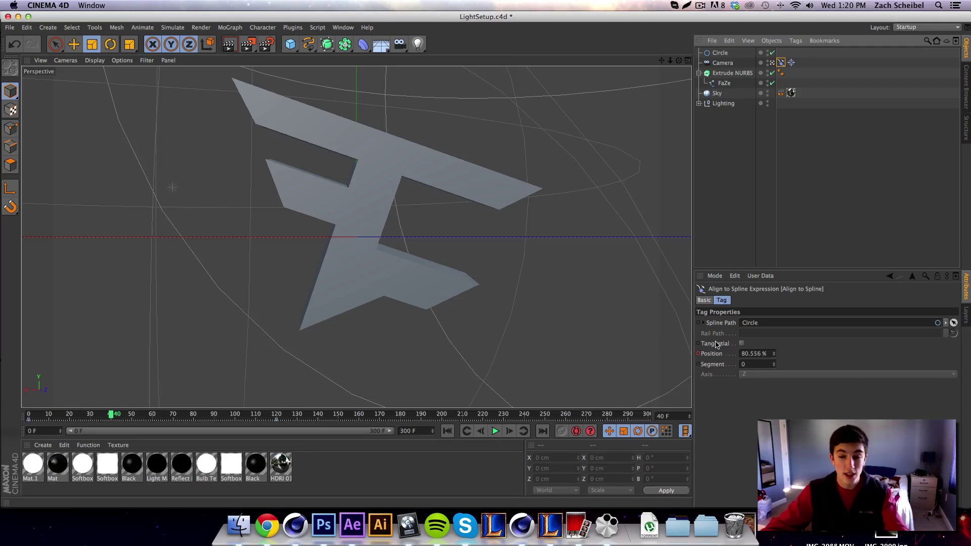
pyautogui.keyDown('ctrl'); pyautogui.click(699, 354); pyautogui.keyUp('ctrl')
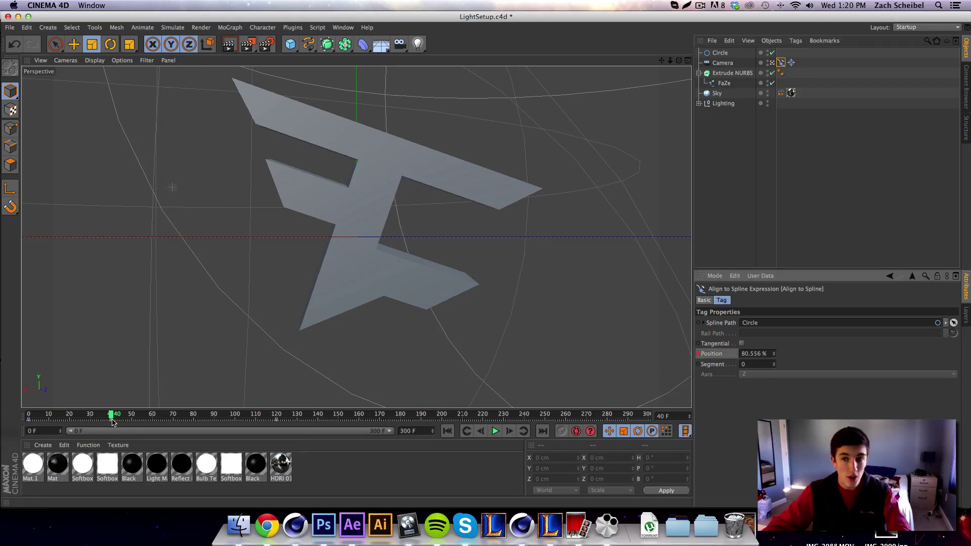
# Record a keyframe for the Extrude NURBS logo at frame 40.
pyautogui.click(720, 52)
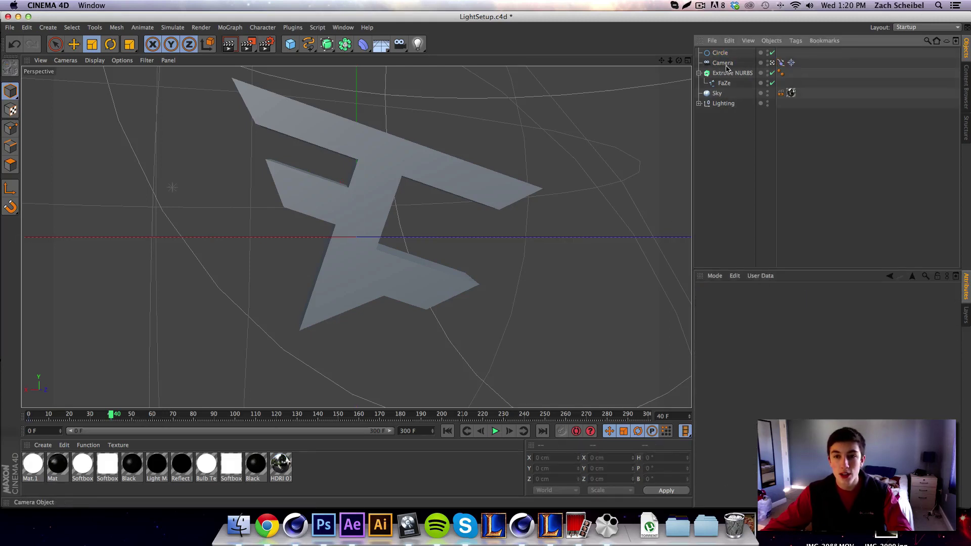
pyautogui.click(725, 73)
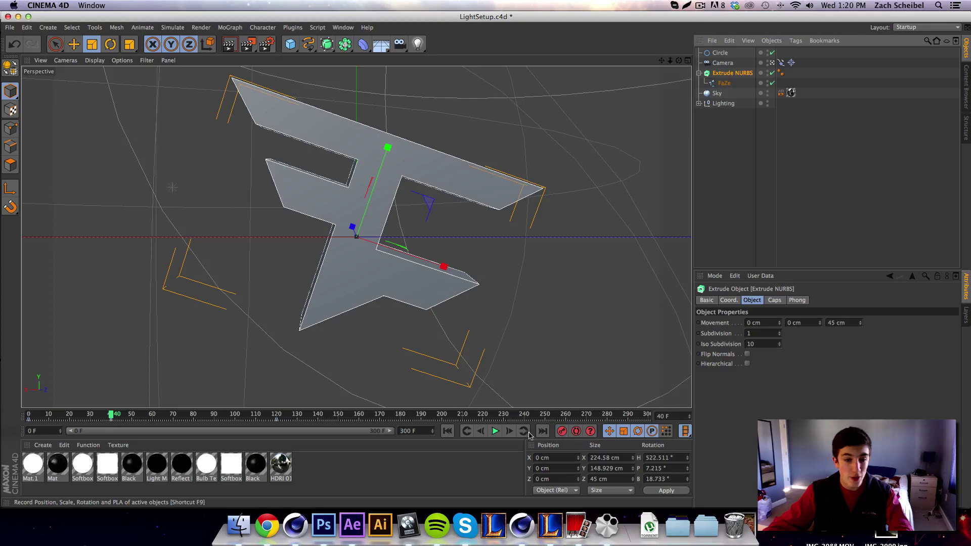
pyautogui.click(781, 63)
pyautogui.click(723, 53)
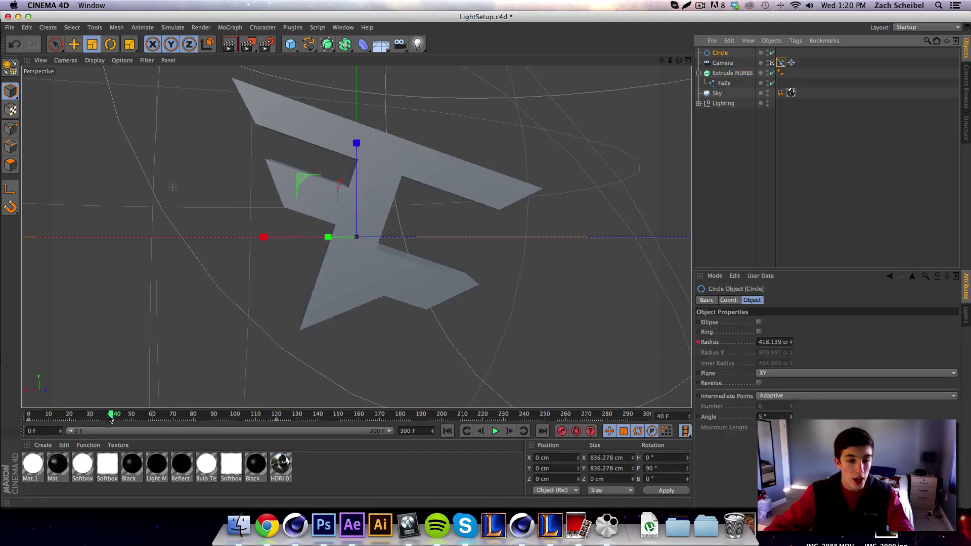
pyautogui.click(838, 217)
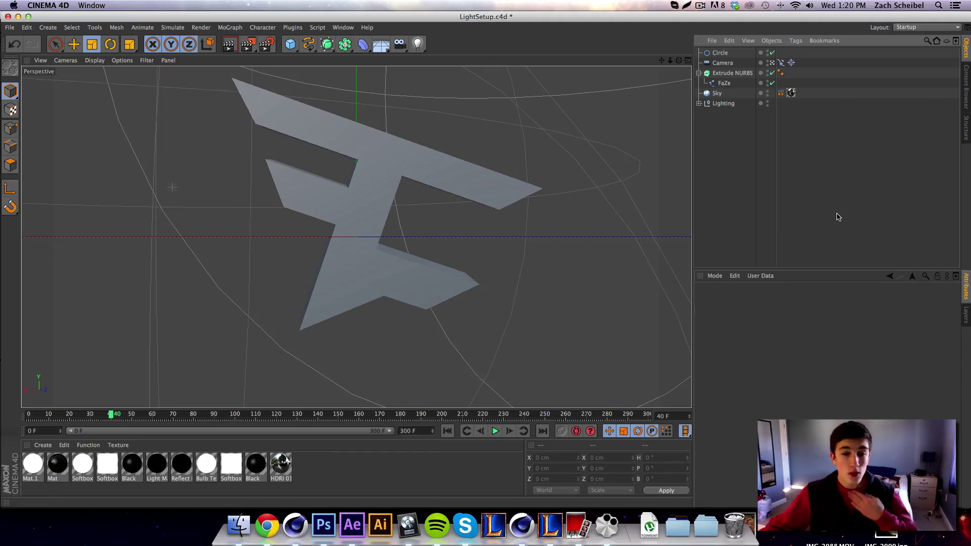
# Move the Circle's Radius keyframe from frame 40 to frame 80.
pyautogui.moveTo(113, 418); pyautogui.dragTo(112, 419)
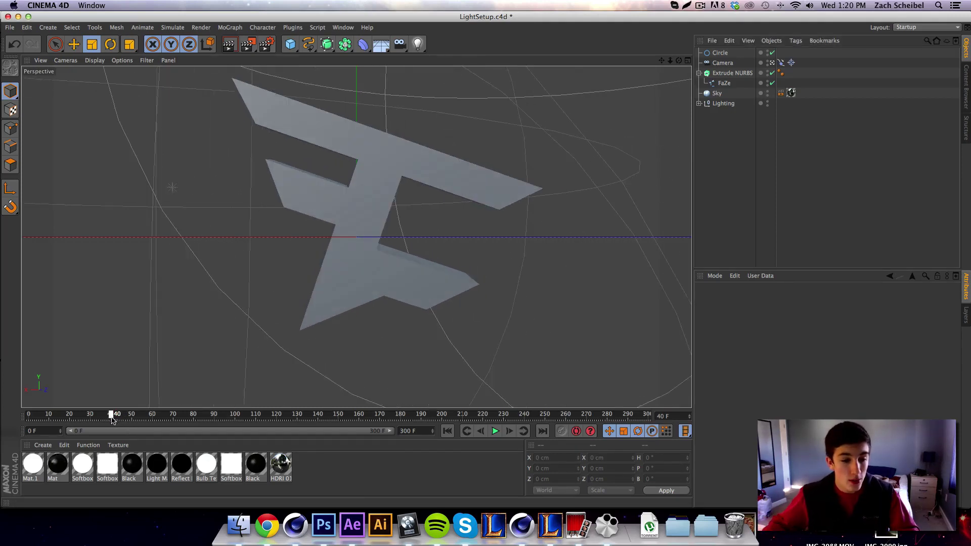
pyautogui.click(720, 53)
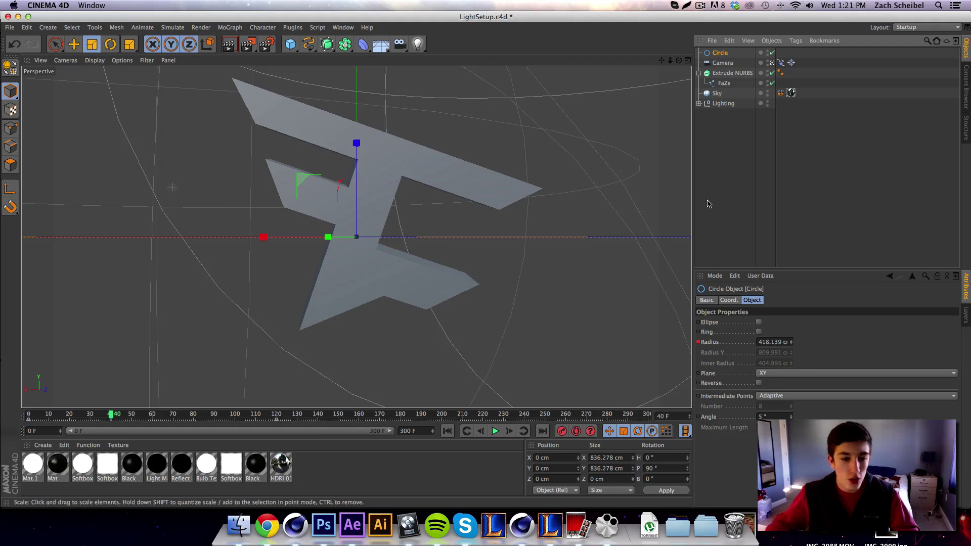
pyautogui.click(113, 422)
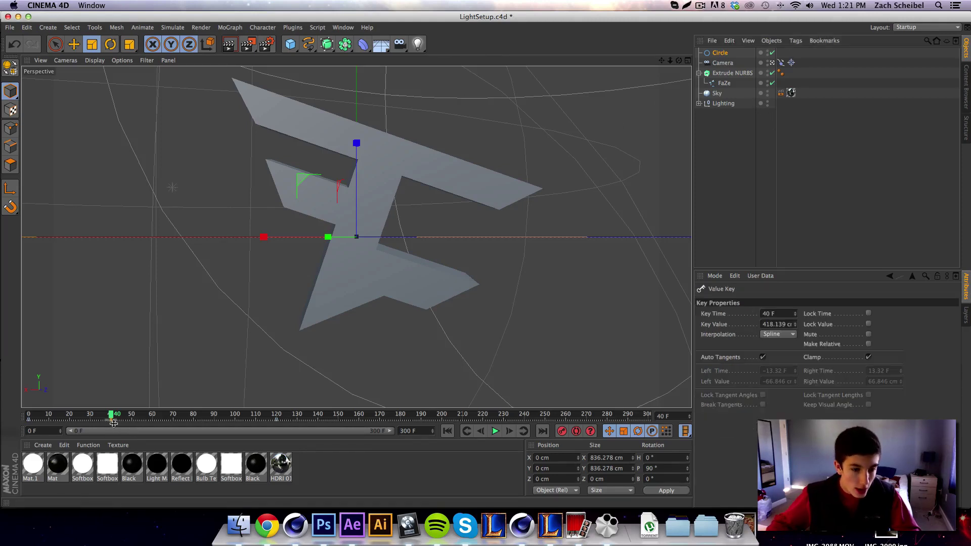
pyautogui.moveTo(113, 422); pyautogui.dragTo(214, 423)
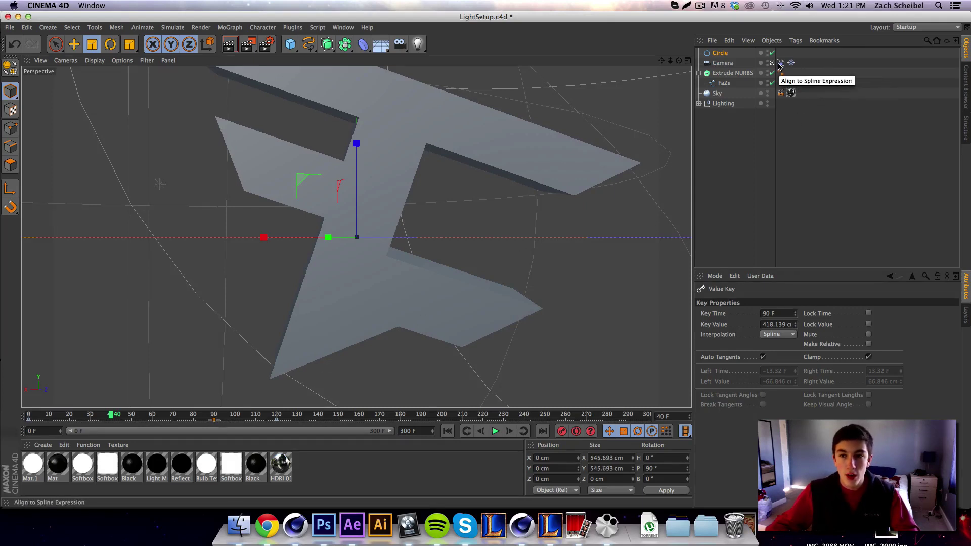
pyautogui.moveTo(216, 423); pyautogui.dragTo(193, 426)
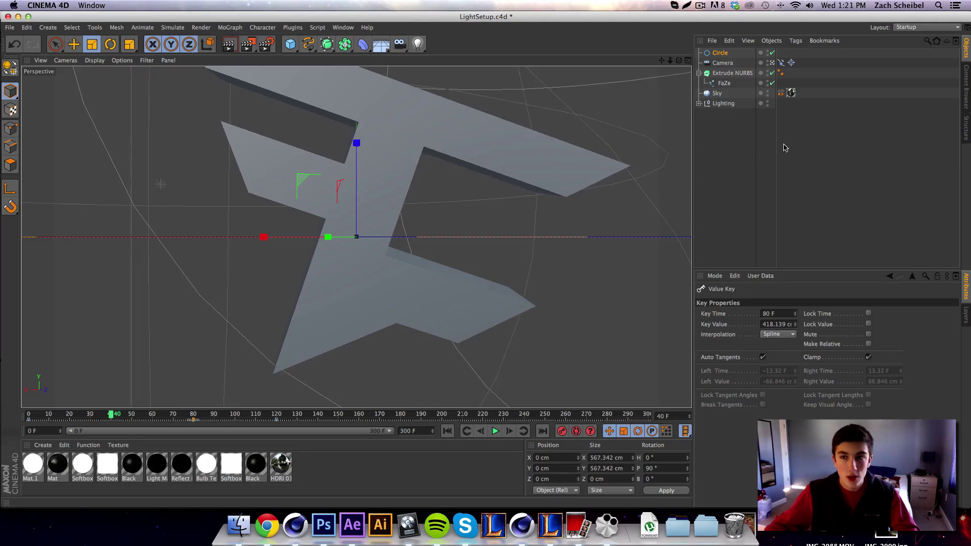
# Move the Extrude NURBS logo's keyframe from frame 40 to frame 80.
pyautogui.click(732, 73)
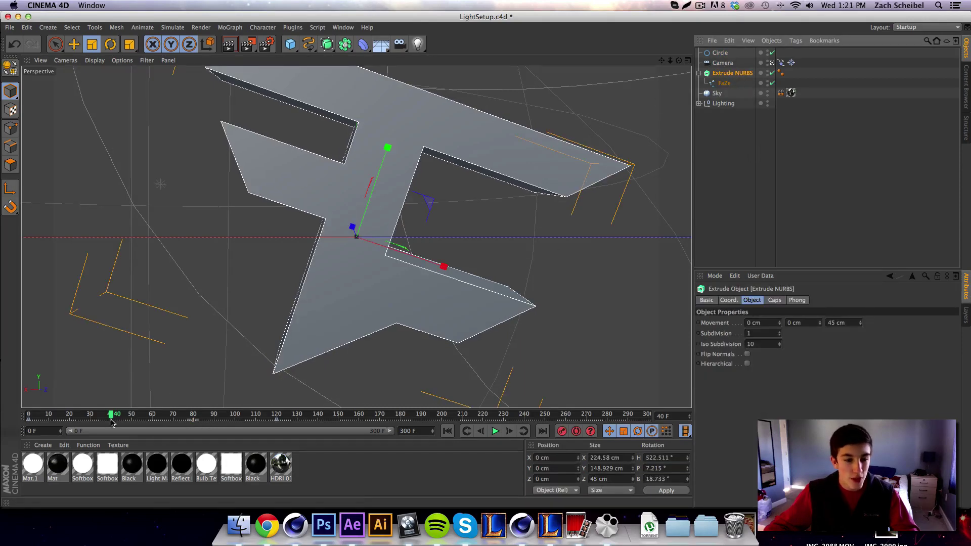
pyautogui.moveTo(112, 422); pyautogui.dragTo(194, 430)
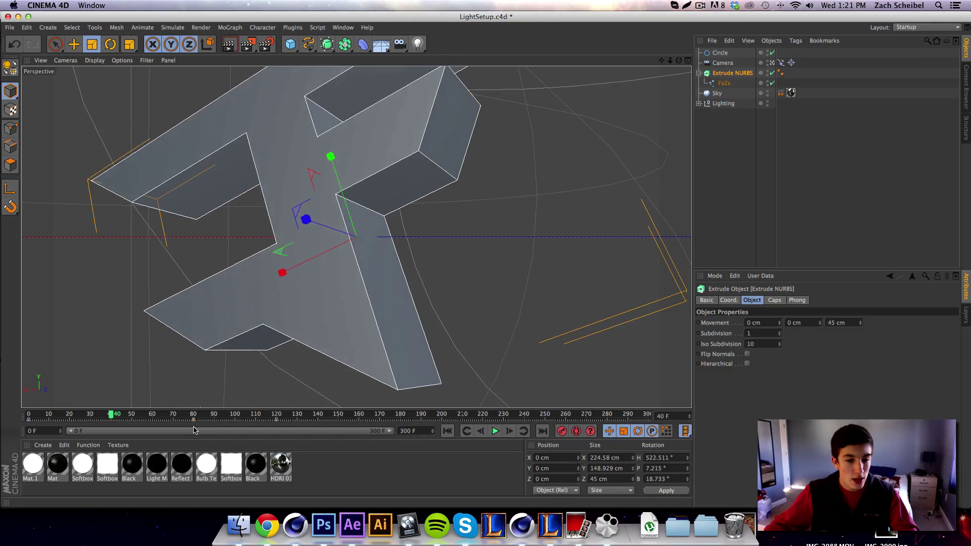
# Move the camera's Align to Spline Position keyframe from frame 40 to frame 80 and play the animation from the start.
pyautogui.click(781, 62)
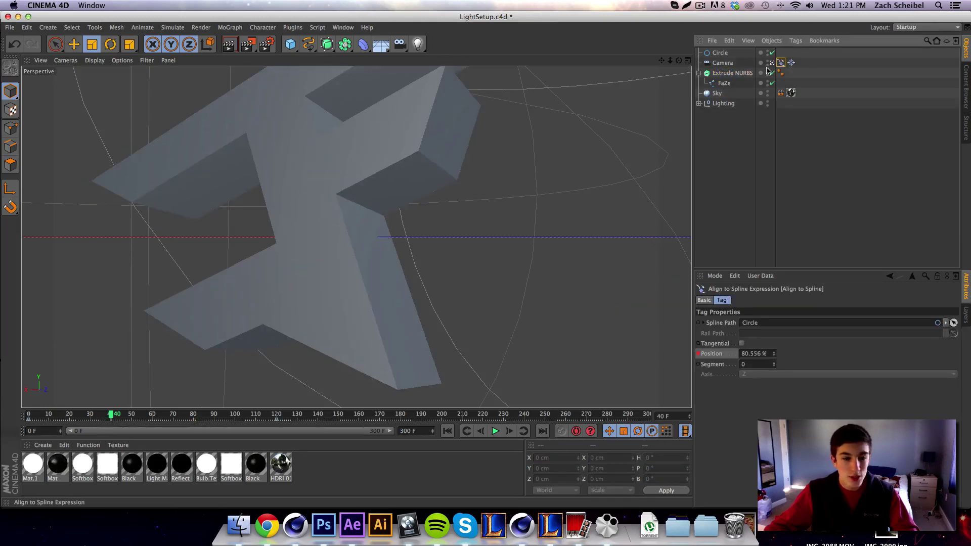
pyautogui.moveTo(115, 425); pyautogui.dragTo(193, 426)
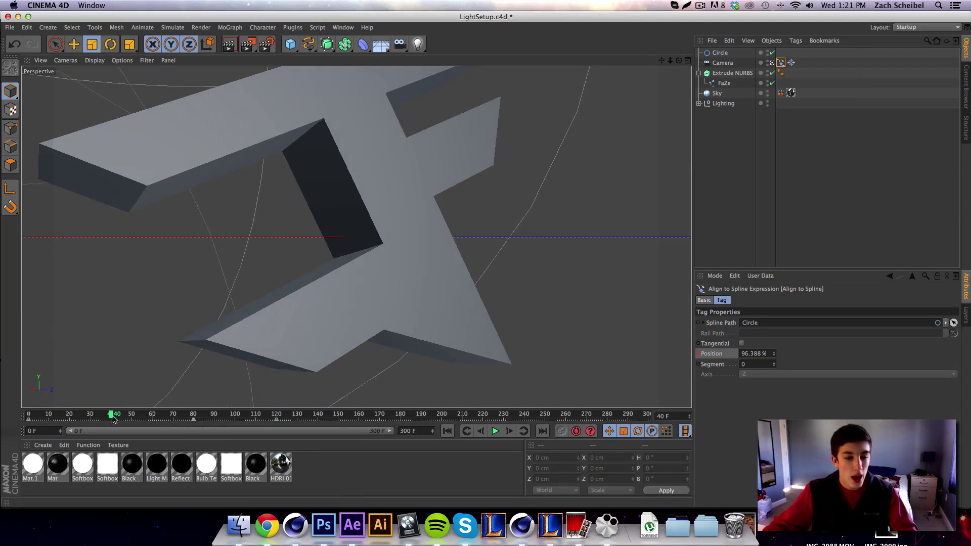
pyautogui.moveTo(114, 420); pyautogui.dragTo(30, 417)
pyautogui.click(495, 430)
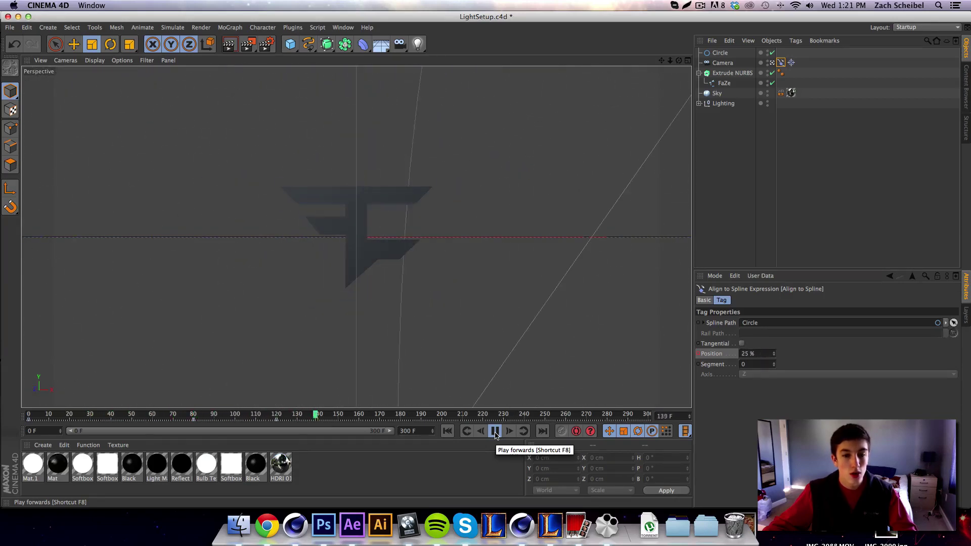
pyautogui.click(495, 430)
# At frame 120, try a 270° heading rotation on the Extrude NURBS logo, settle on 360° and record its keyframe.
pyautogui.moveTo(325, 417); pyautogui.dragTo(277, 429)
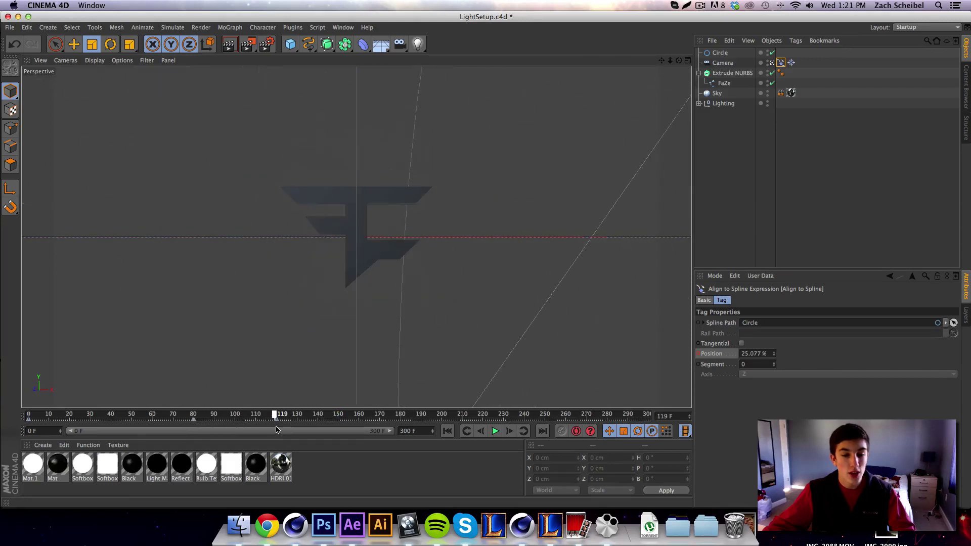
pyautogui.click(371, 249)
pyautogui.moveTo(276, 417)
pyautogui.mouseDown()
pyautogui.moveTo(206, 420)
pyautogui.moveTo(283, 426)
pyautogui.moveTo(193, 416)
pyautogui.moveTo(276, 415)
pyautogui.mouseUp()
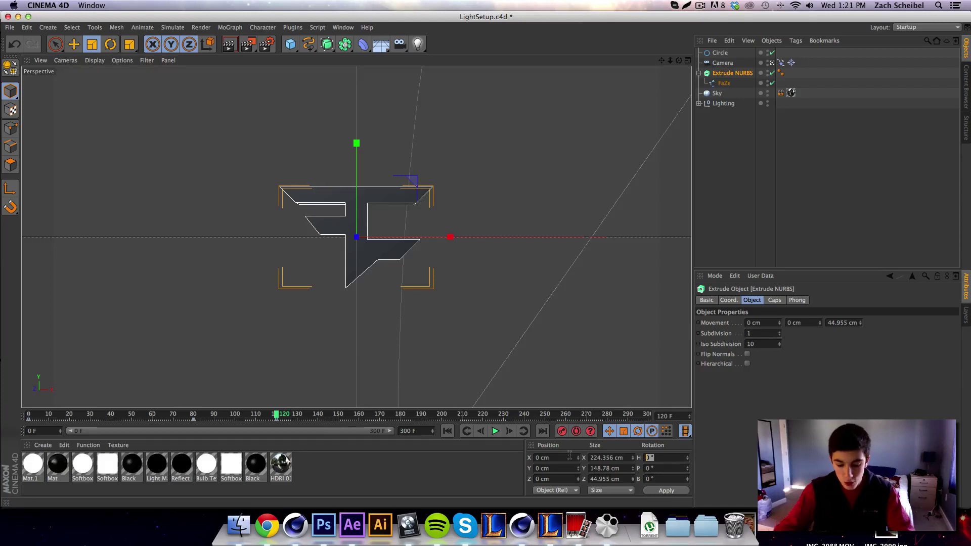
pyautogui.write('270')
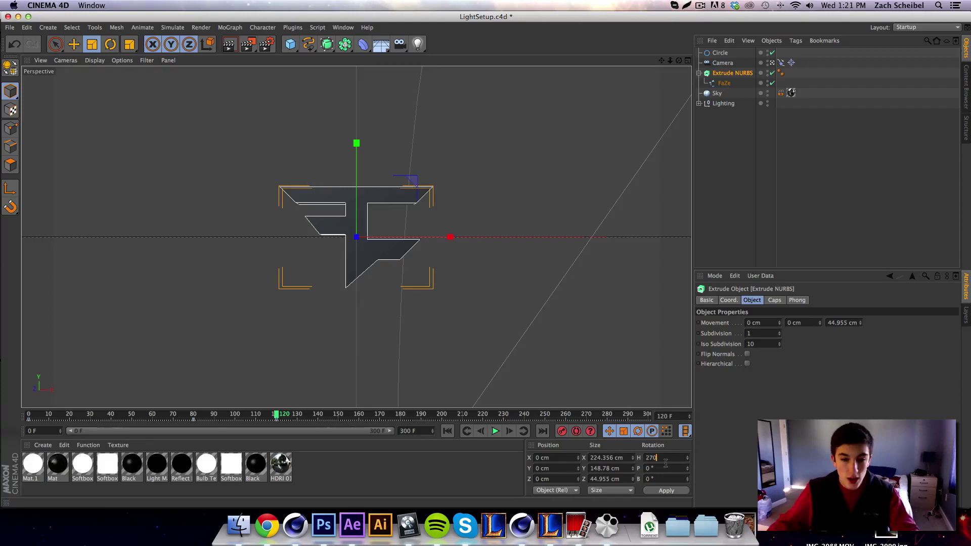
pyautogui.click(666, 491)
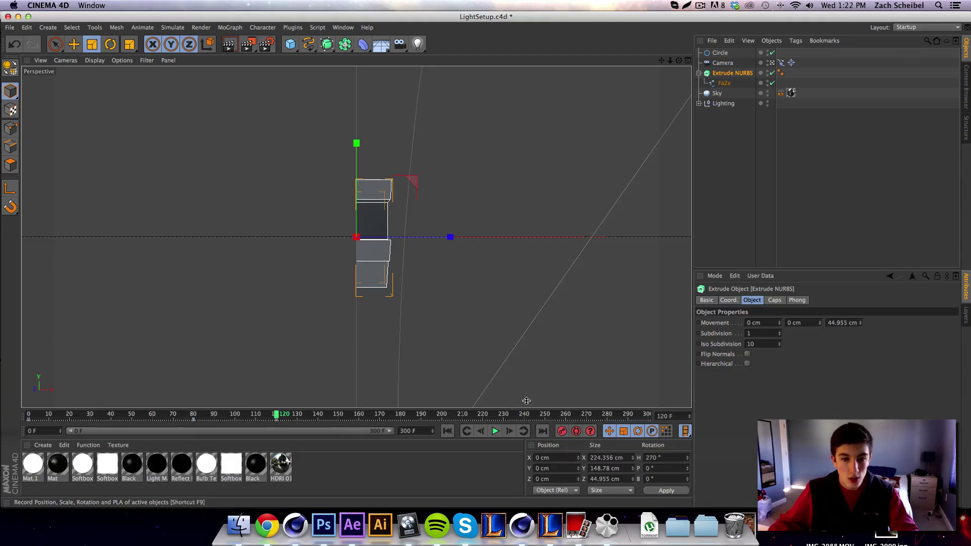
pyautogui.press('r')
pyautogui.moveTo(346, 233); pyautogui.dragTo(449, 243)
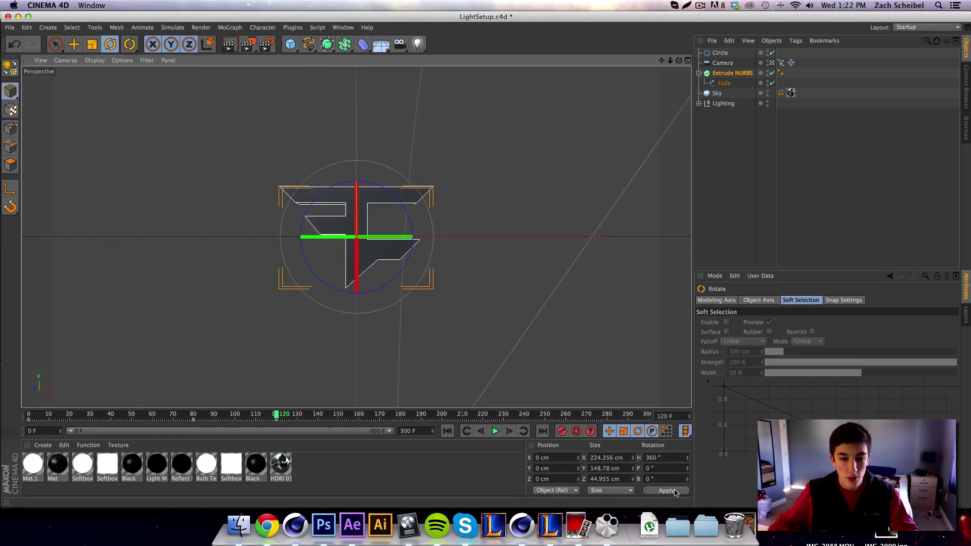
pyautogui.click(562, 431)
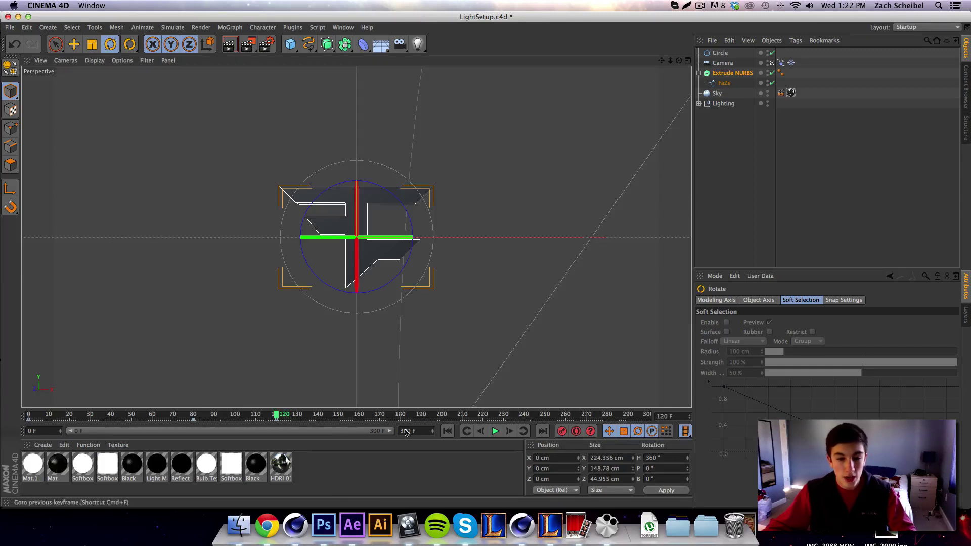
# Play the animation from frame 0 to review the logo's spin into its final pose.
pyautogui.moveTo(276, 415); pyautogui.dragTo(29, 416)
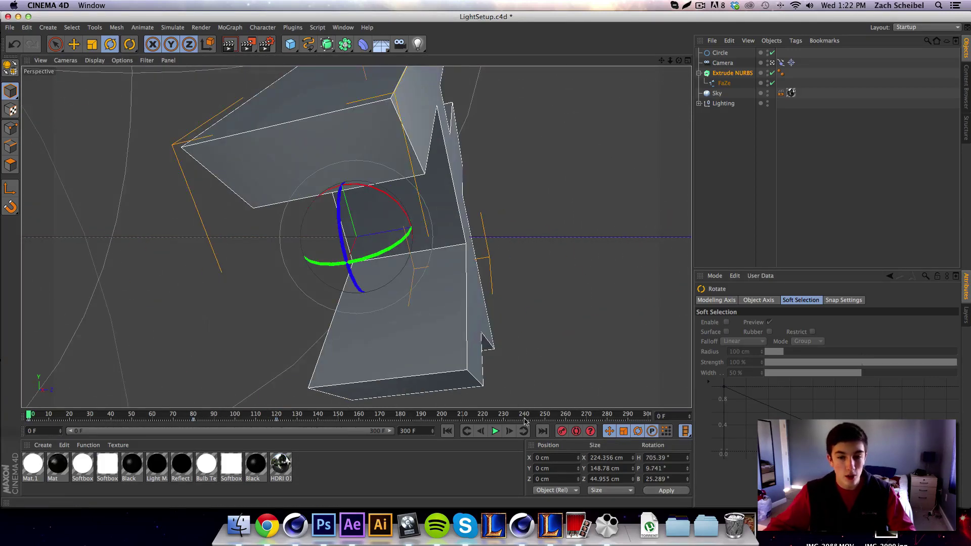
pyautogui.click(495, 432)
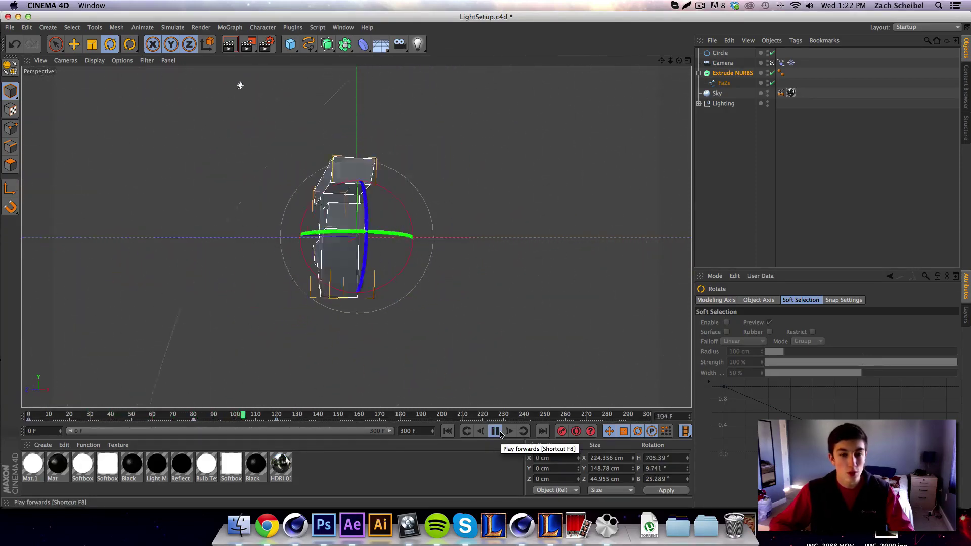
pyautogui.click(495, 431)
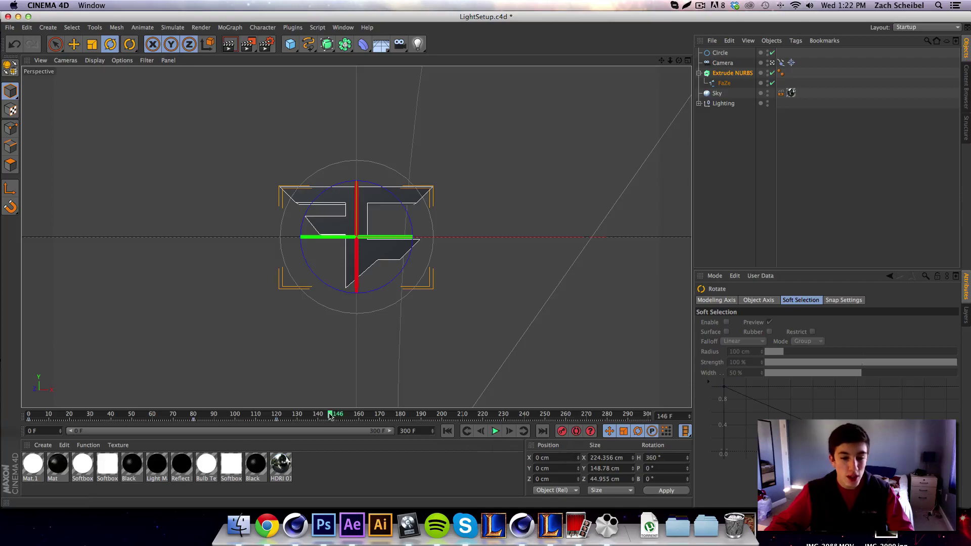
# Move the Circle's Radius keyframe from frame 80 to frame 100 and play the animation from the start.
pyautogui.moveTo(328, 417)
pyautogui.mouseDown()
pyautogui.moveTo(80, 434)
pyautogui.moveTo(290, 461)
pyautogui.moveTo(30, 452)
pyautogui.moveTo(293, 445)
pyautogui.moveTo(18, 433)
pyautogui.mouseUp()
pyautogui.click(720, 52)
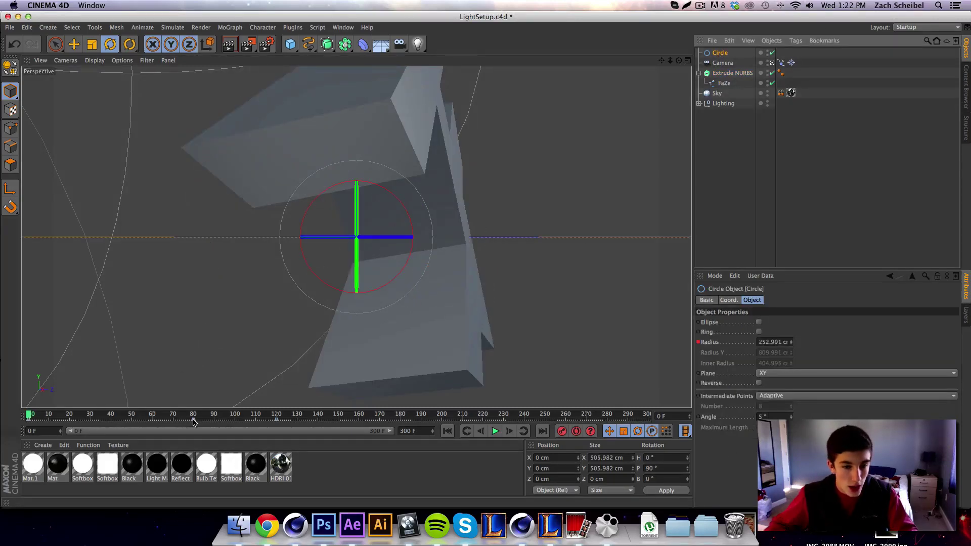
pyautogui.moveTo(193, 420)
pyautogui.mouseDown()
pyautogui.moveTo(114, 419)
pyautogui.moveTo(277, 427)
pyautogui.moveTo(194, 424)
pyautogui.mouseUp()
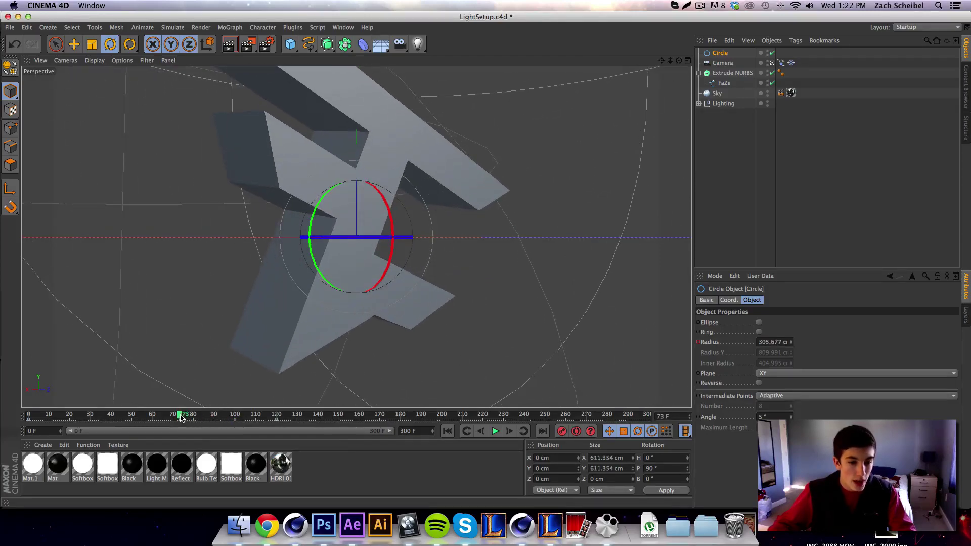
pyautogui.moveTo(181, 418); pyautogui.dragTo(29, 417)
pyautogui.click(495, 430)
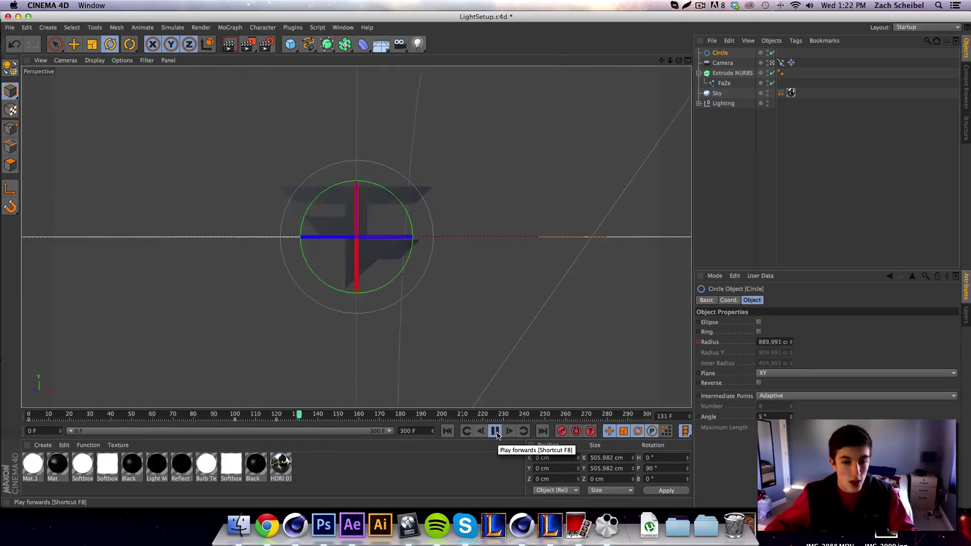
pyautogui.click(495, 432)
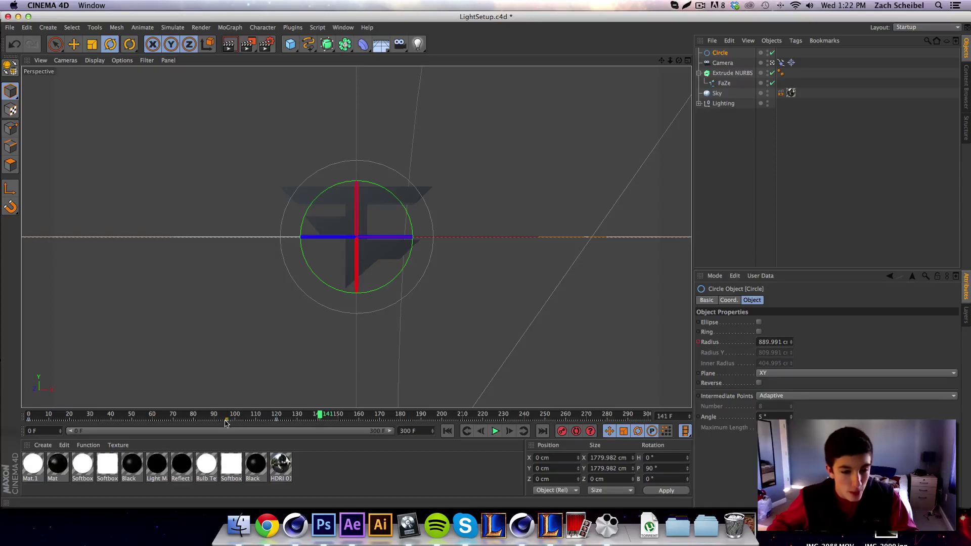
# Shift the Circle's Radius keyframe back to frame 90 and replay the animation from the start.
pyautogui.moveTo(320, 415); pyautogui.dragTo(29, 416)
pyautogui.click(496, 431)
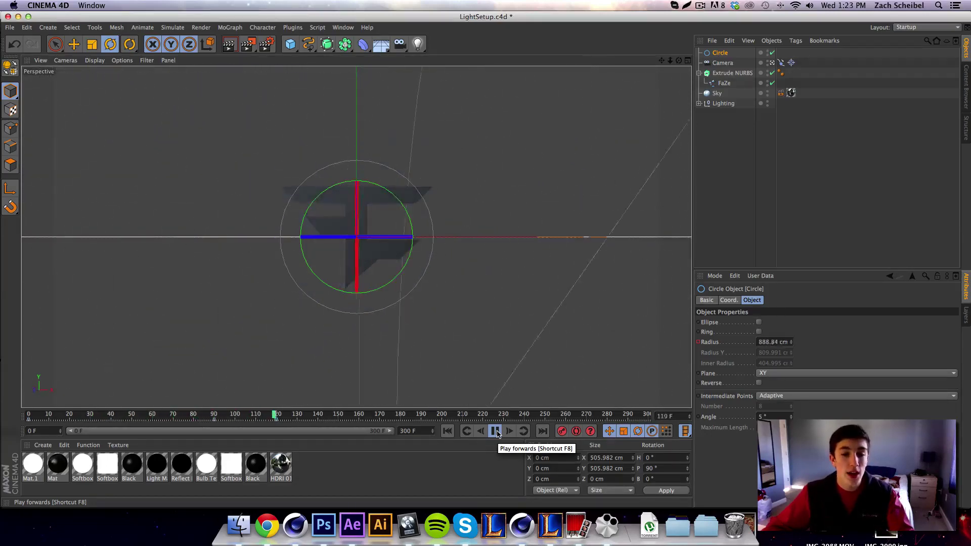
pyautogui.click(496, 431)
# Inspect the logo at frame 40 and play the whole animation again from frame 0.
pyautogui.moveTo(282, 416); pyautogui.dragTo(112, 417)
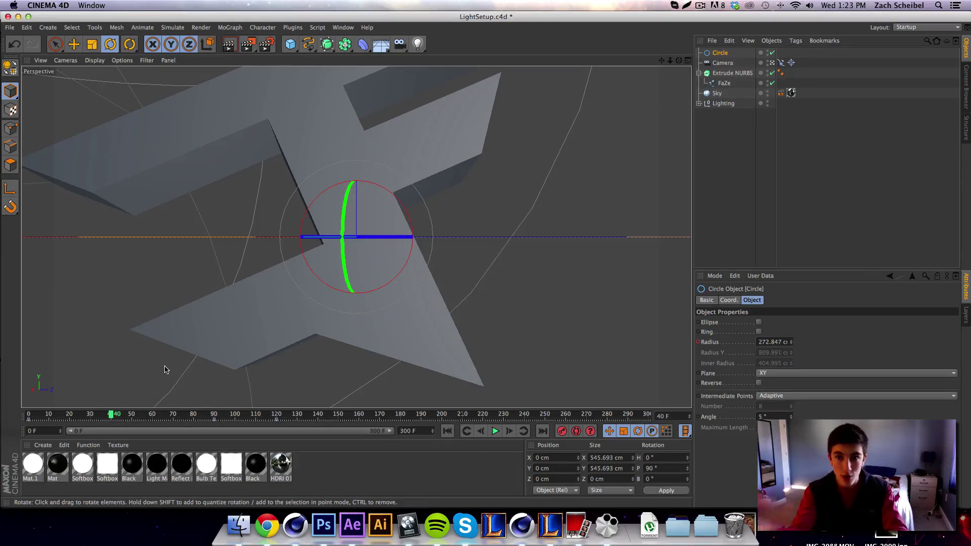
pyautogui.moveTo(124, 414); pyautogui.dragTo(29, 414)
pyautogui.click(494, 431)
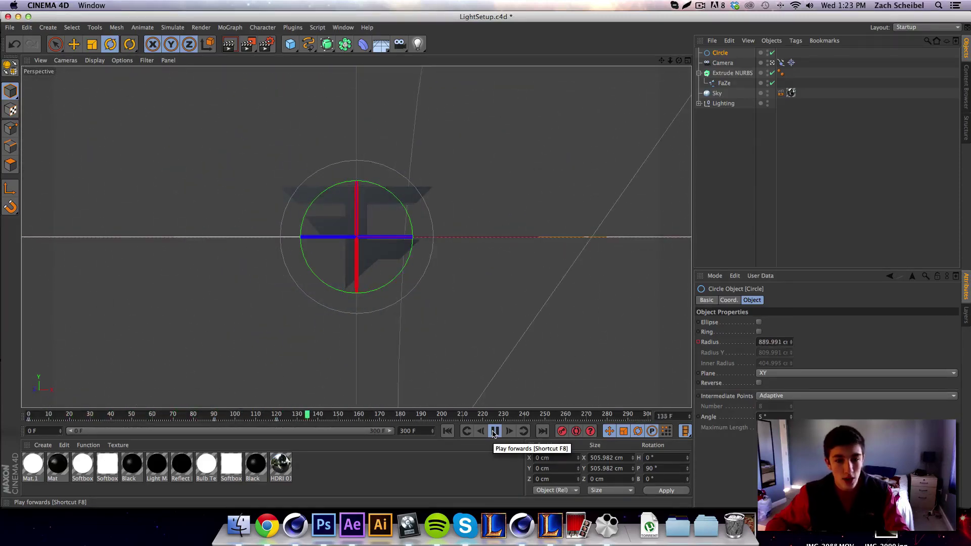
pyautogui.click(495, 430)
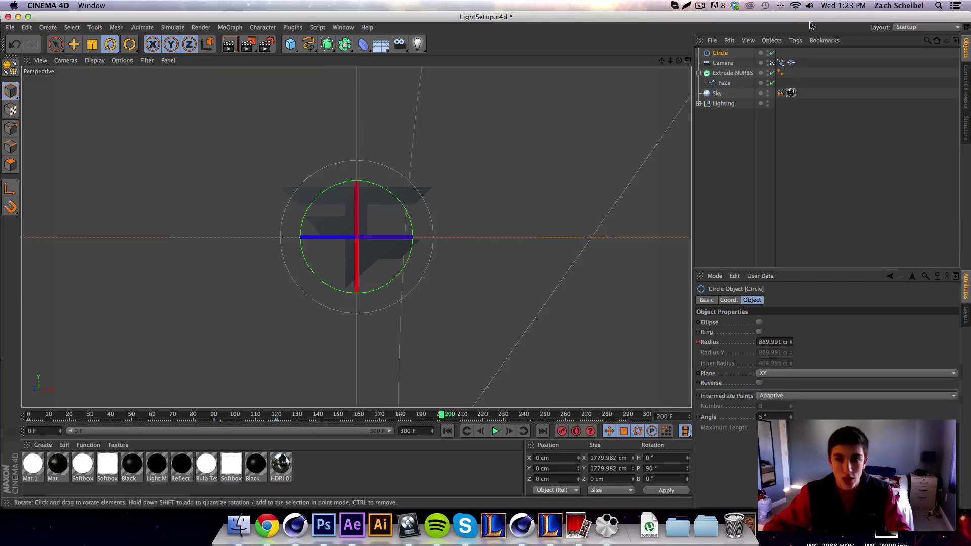
# At frame 200, try 0% and settle on 17% for the camera's keyframed Align to Spline Position, and play the animation from the start.
pyautogui.click(780, 63)
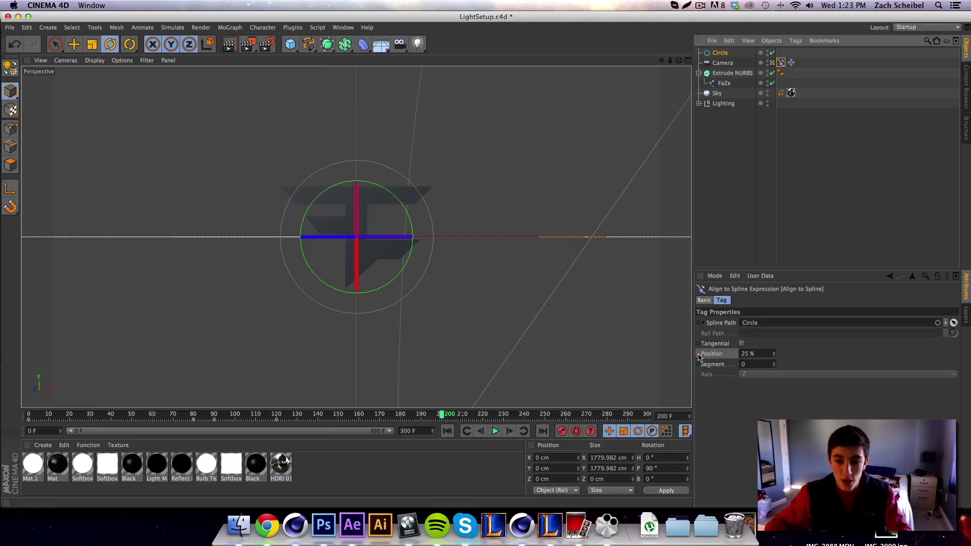
pyautogui.doubleClick(762, 354)
pyautogui.write('0')
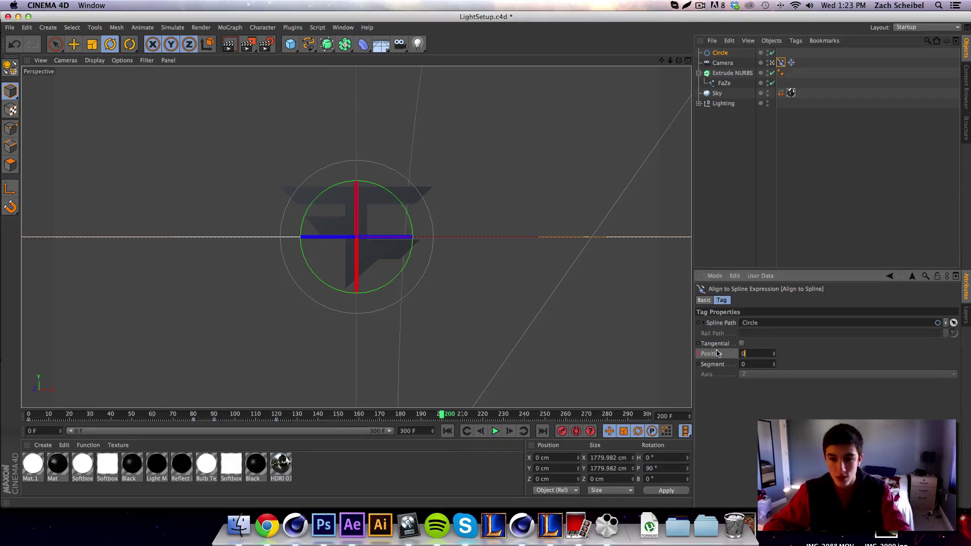
pyautogui.press('Return')
pyautogui.keyDown('ctrl'); pyautogui.click(698, 354); pyautogui.keyUp('ctrl')
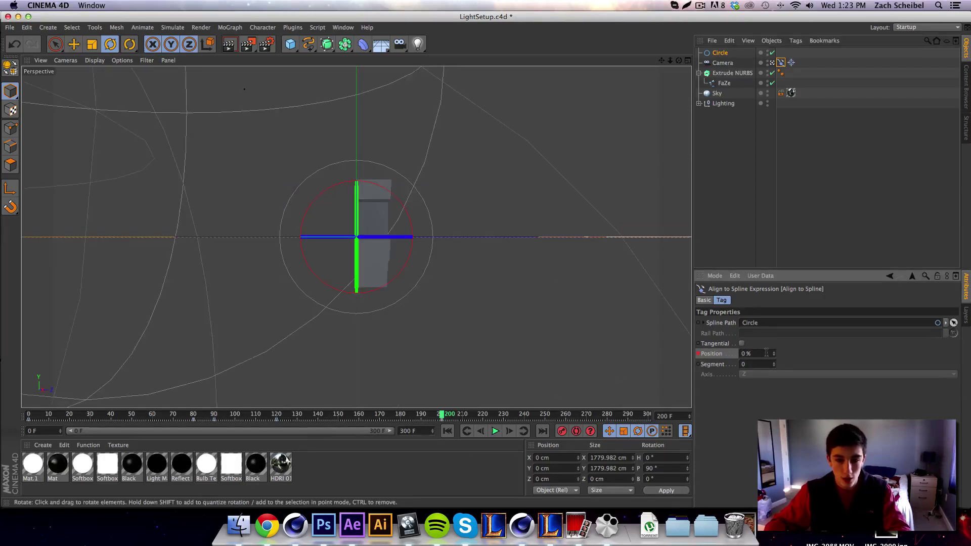
pyautogui.moveTo(245, 89)
pyautogui.keyDown('alt'); pyautogui.mouseDown()
pyautogui.moveTo(208, 91)
pyautogui.moveTo(238, 92)
pyautogui.mouseUp(); pyautogui.keyUp('alt')
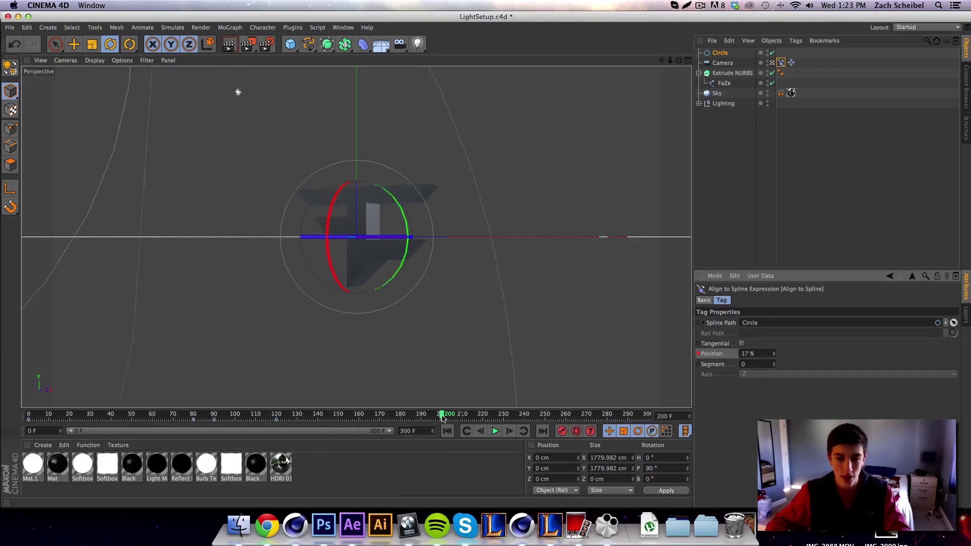
pyautogui.moveTo(441, 415); pyautogui.dragTo(1, 424)
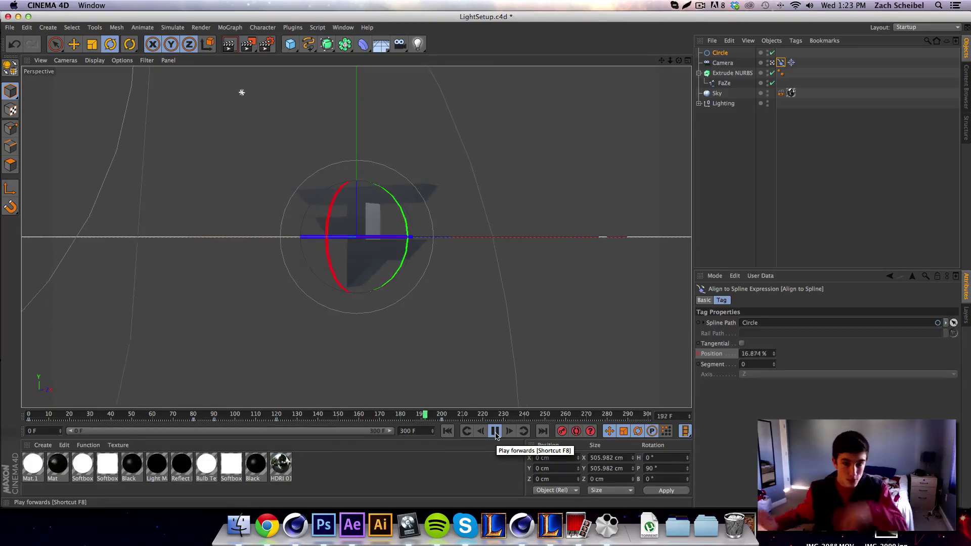
pyautogui.click(495, 432)
# At frame 200, raise the Circle's Radius to 1019.991 cm and record its keyframe.
pyautogui.moveTo(470, 416); pyautogui.dragTo(447, 430)
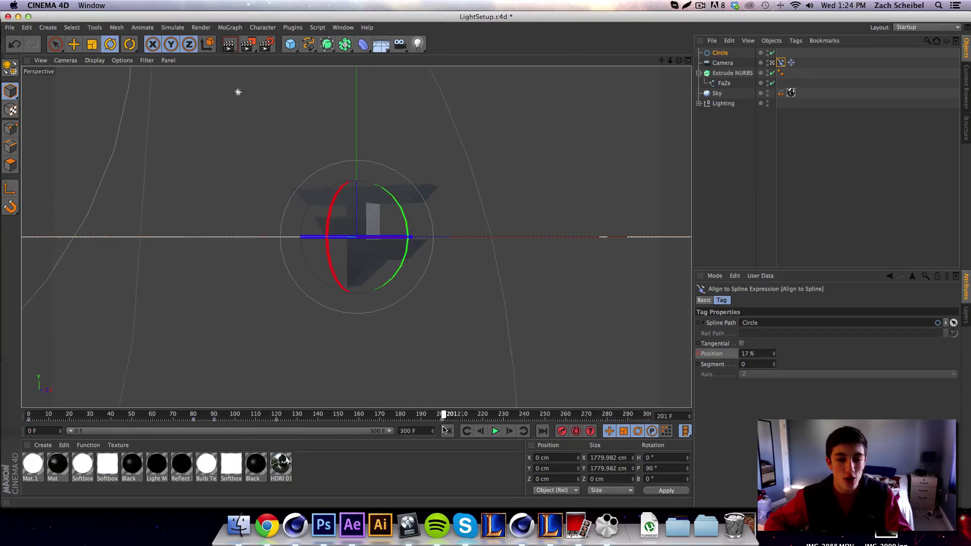
pyautogui.click(716, 54)
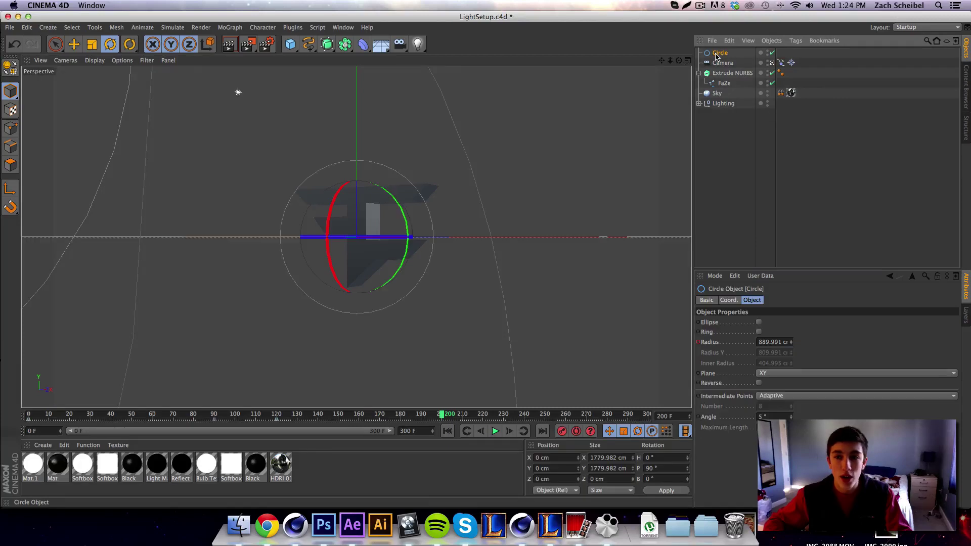
pyautogui.click(791, 343)
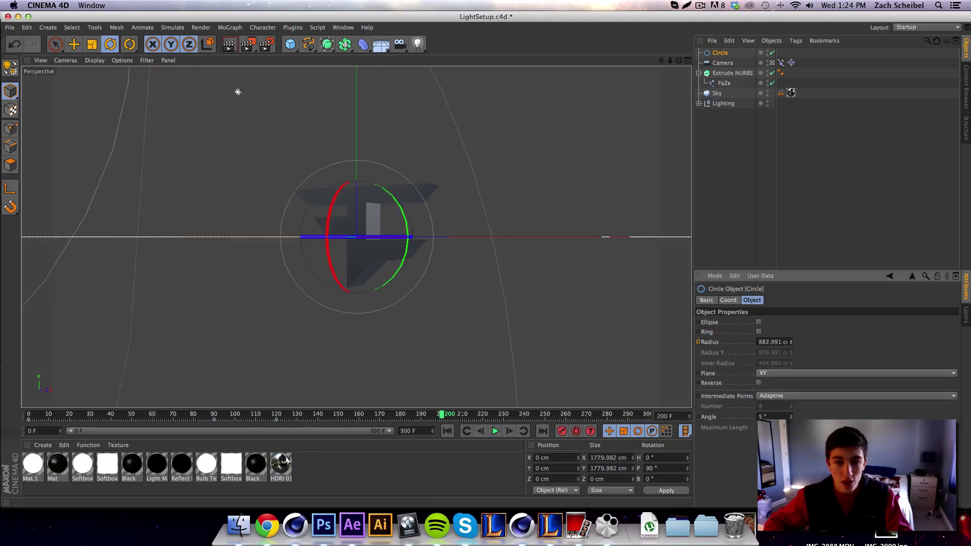
pyautogui.moveTo(791, 343); pyautogui.dragTo(791, 331)
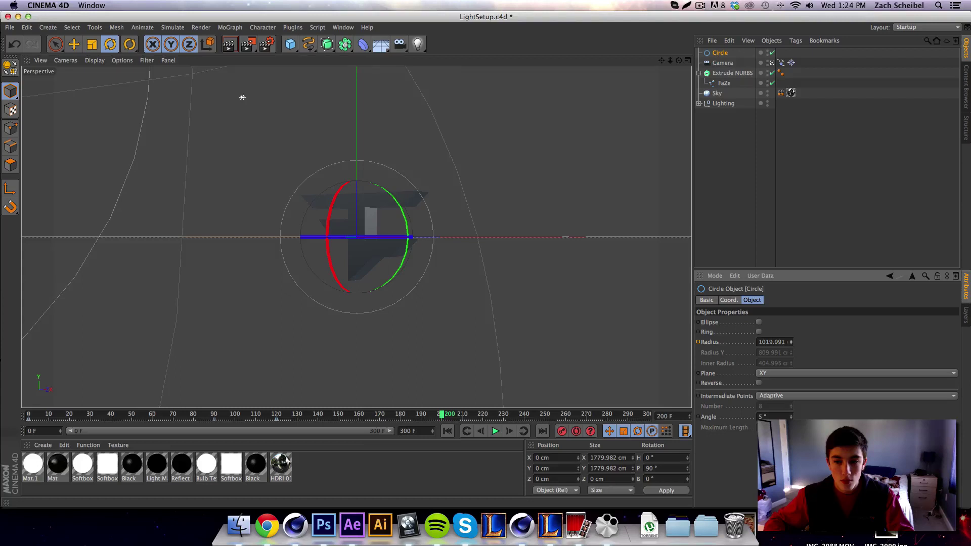
pyautogui.click(700, 343)
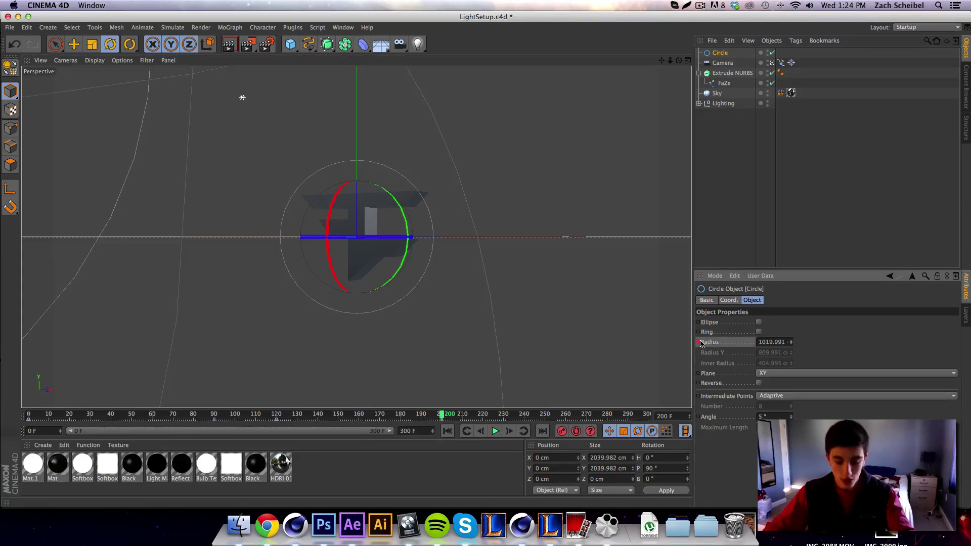
# At frame 120, keyframe the Circle's Radius at 684.991 cm and play the animation from the start.
pyautogui.moveTo(442, 416); pyautogui.dragTo(275, 427)
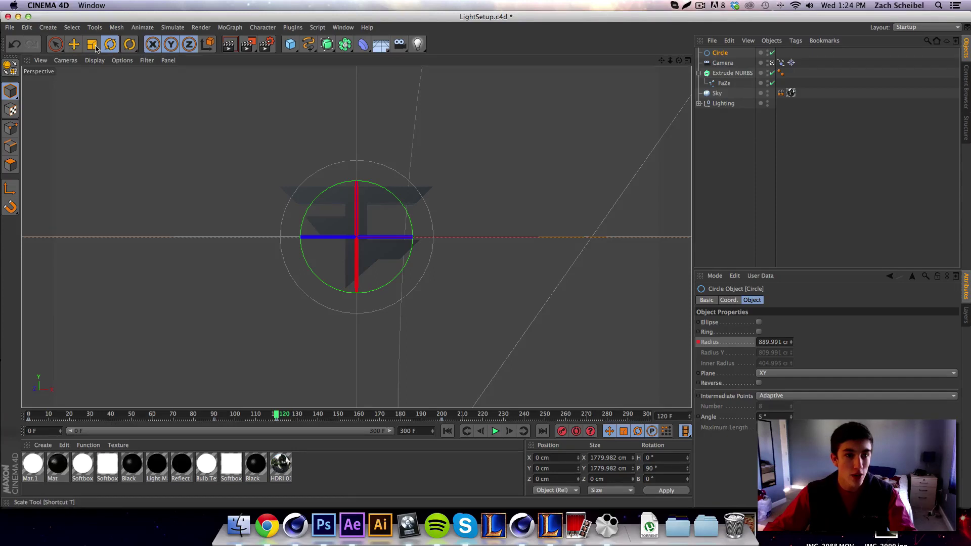
pyautogui.moveTo(792, 346); pyautogui.dragTo(792, 364)
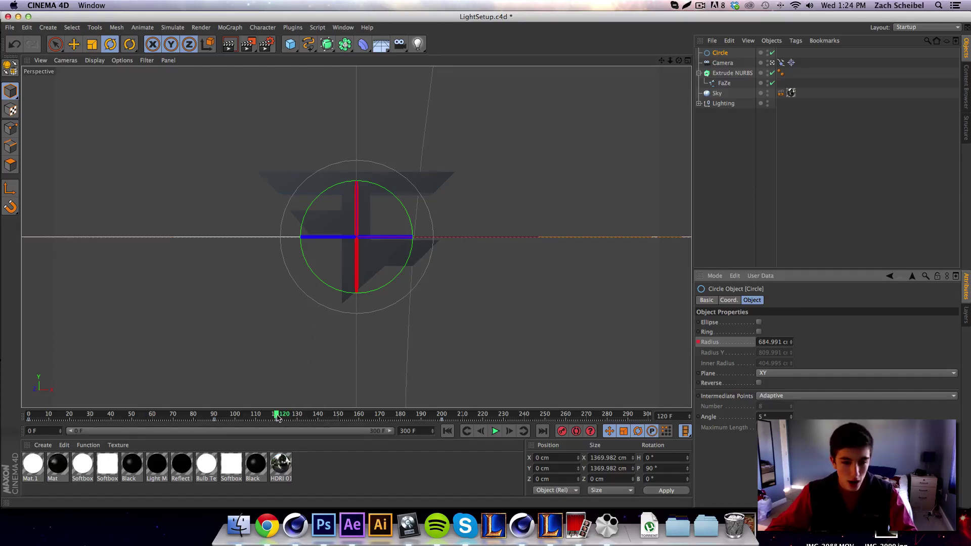
pyautogui.moveTo(277, 417); pyautogui.dragTo(1, 435)
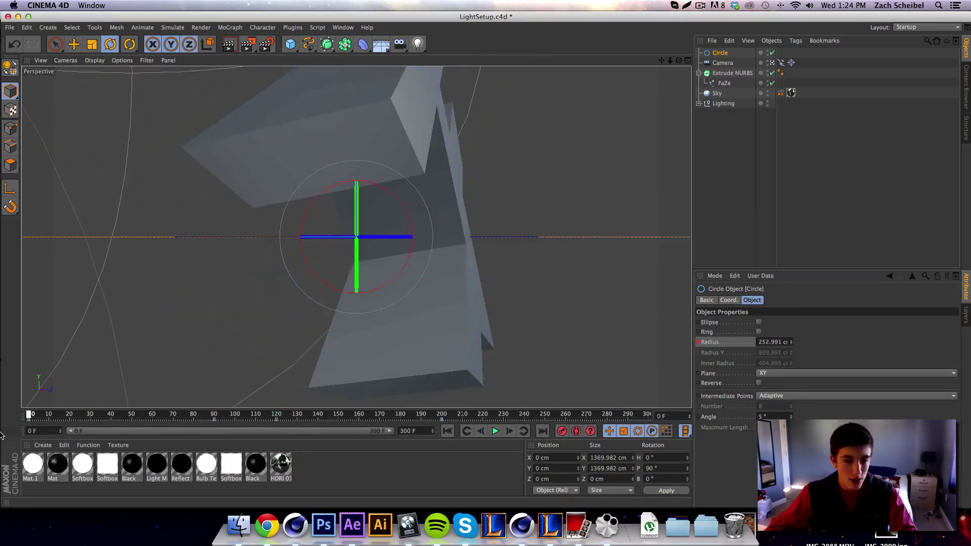
pyautogui.click(495, 431)
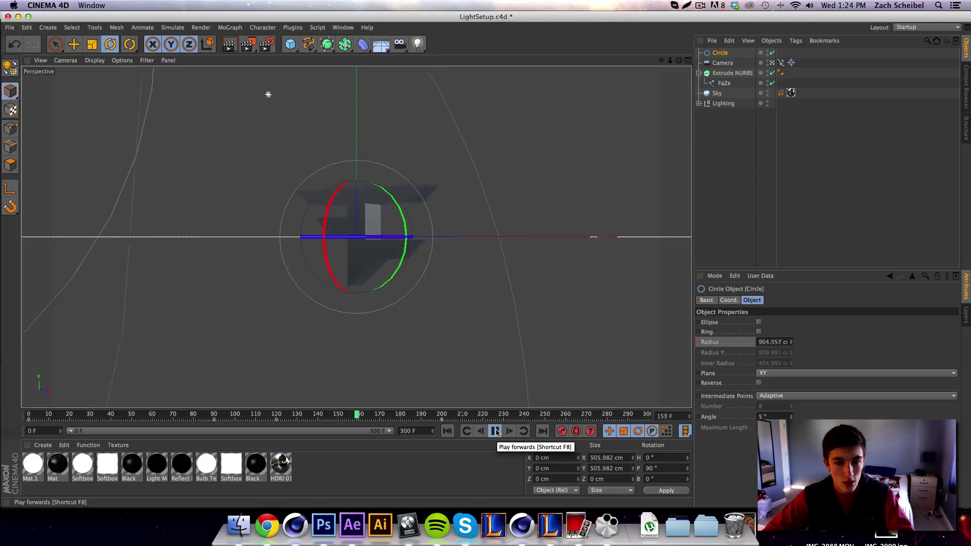
pyautogui.click(496, 431)
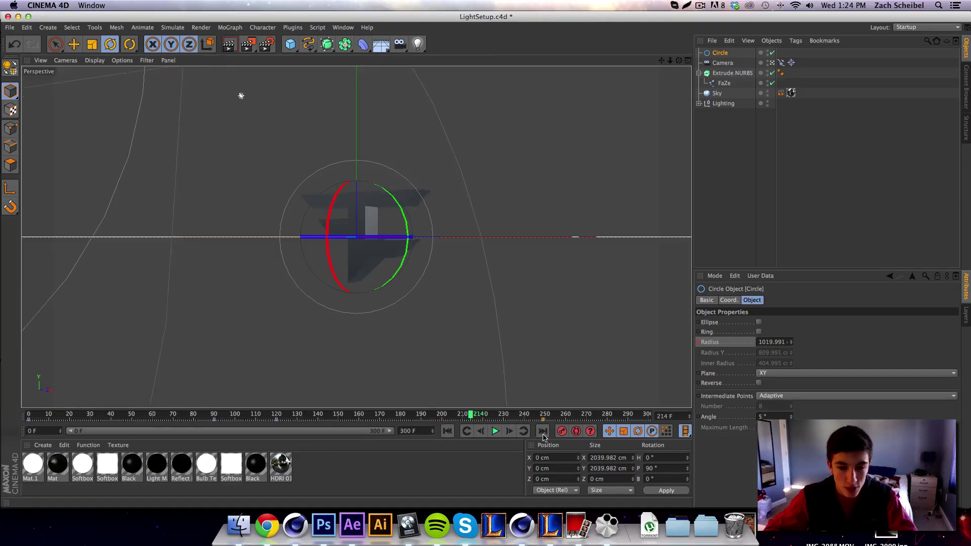
# Play and scrub through the animation, check the camera's Align to Spline tag and settings, and return to frame 0.
pyautogui.moveTo(474, 415); pyautogui.dragTo(76, 415)
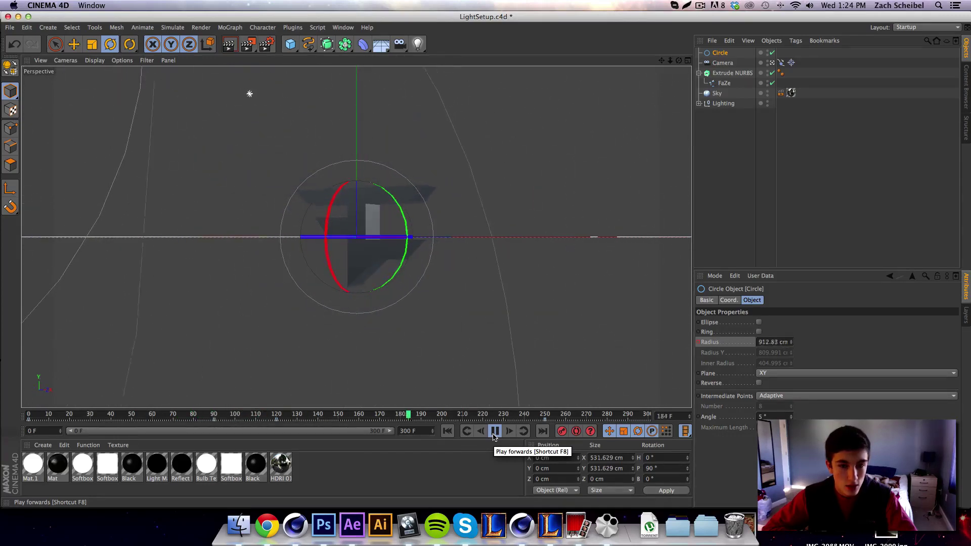
pyautogui.click(494, 432)
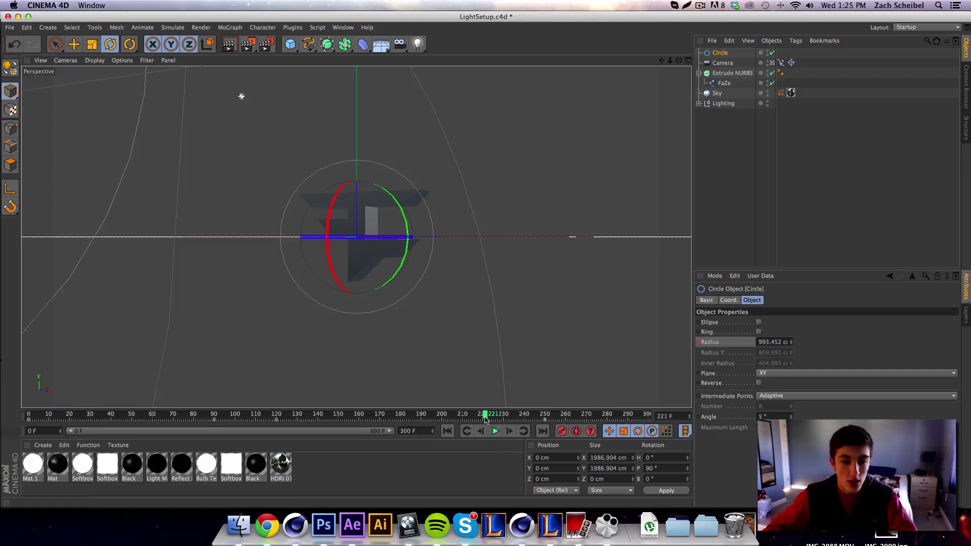
pyautogui.moveTo(484, 419); pyautogui.dragTo(244, 420)
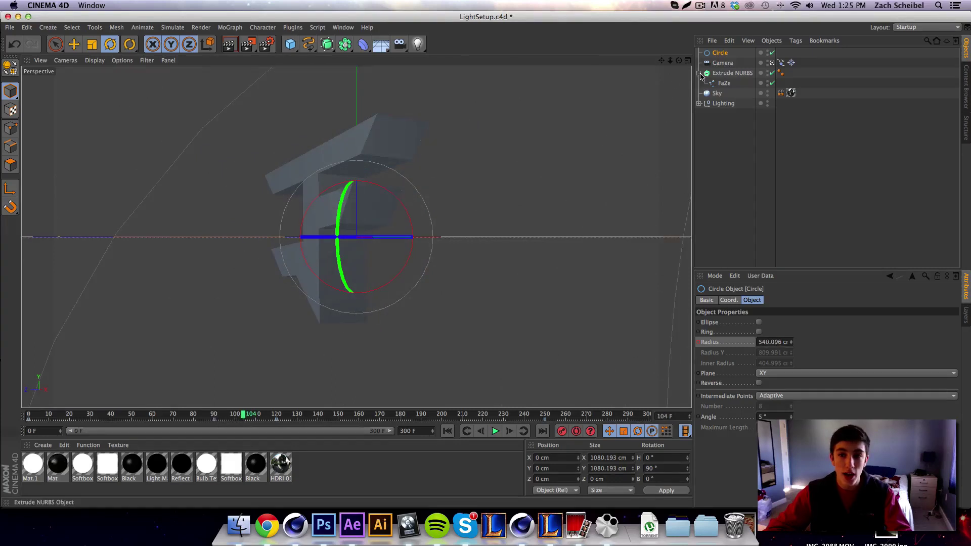
pyautogui.click(781, 63)
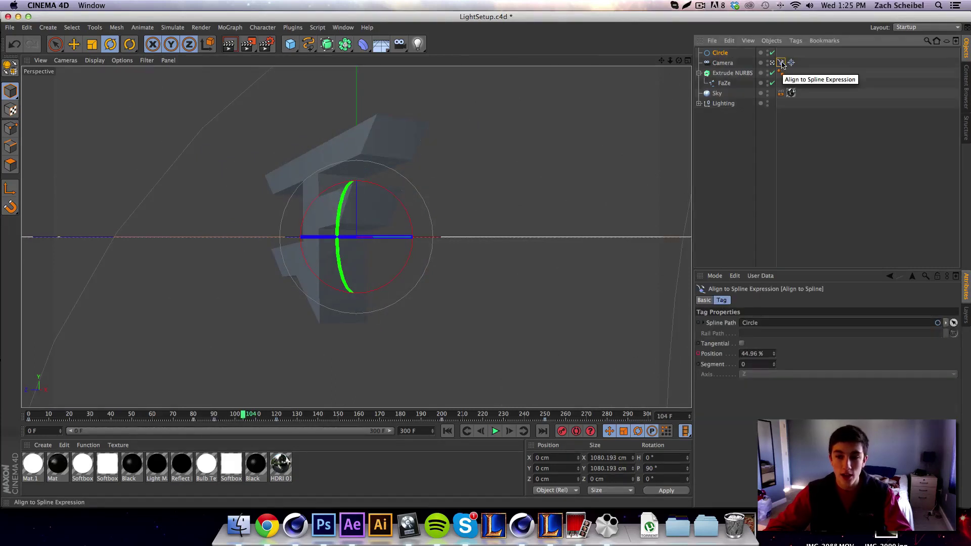
pyautogui.click(716, 64)
pyautogui.moveTo(242, 413); pyautogui.dragTo(29, 416)
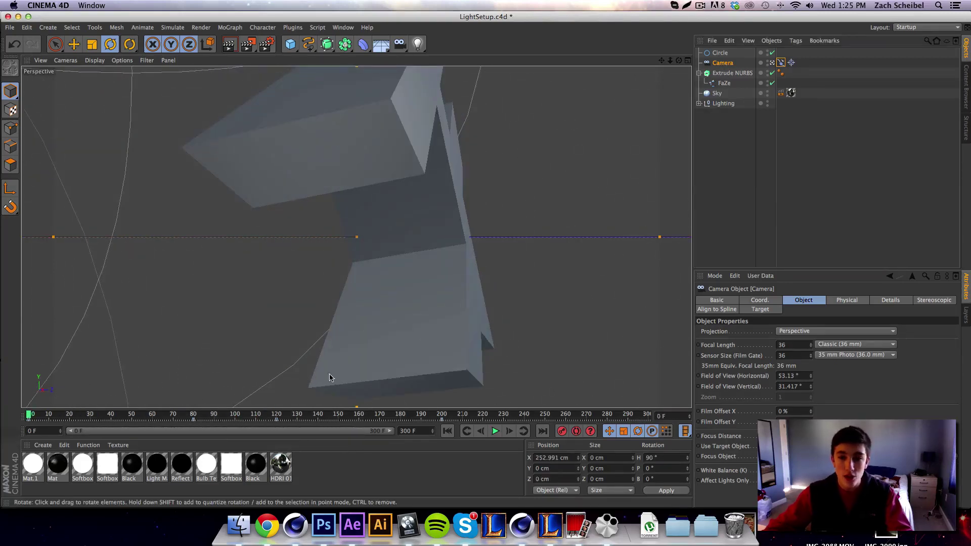
# Select the Circle and show its coordinate properties at frame 0.
pyautogui.click(720, 53)
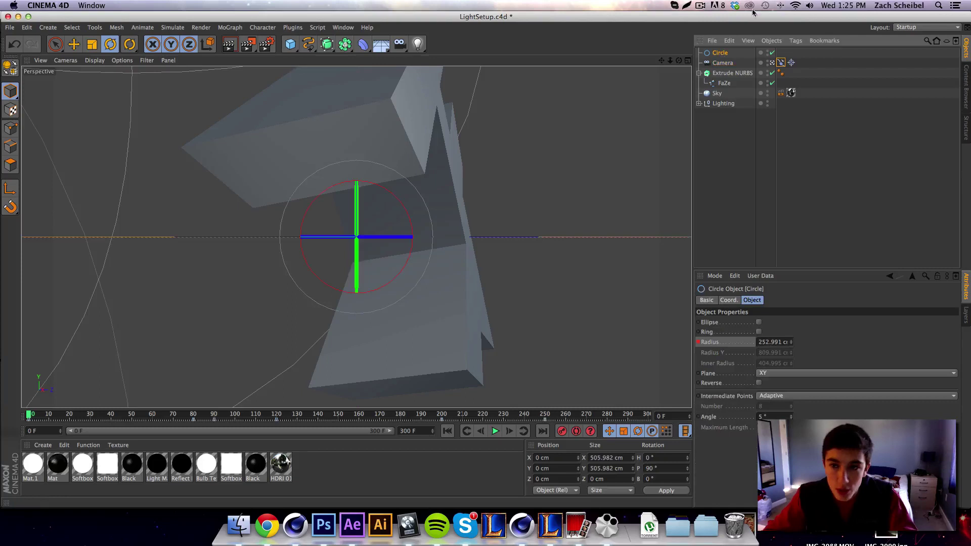
pyautogui.click(701, 6)
pyautogui.click(804, 116)
pyautogui.click(720, 53)
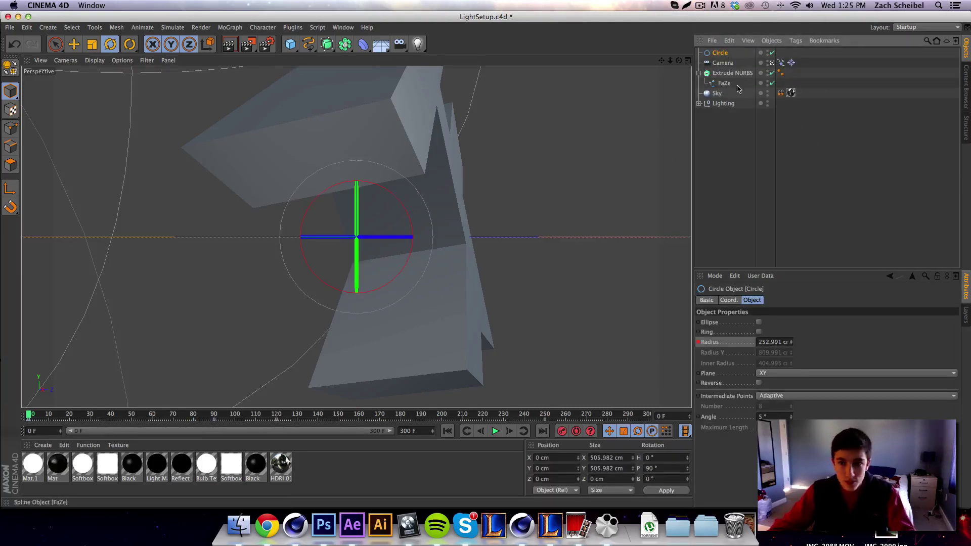
pyautogui.click(734, 302)
pyautogui.click(736, 301)
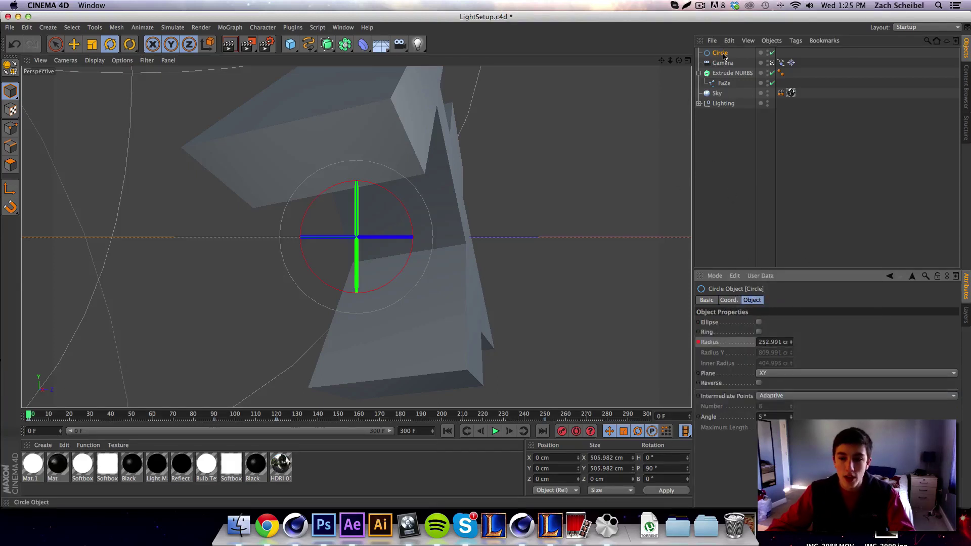
pyautogui.click(729, 301)
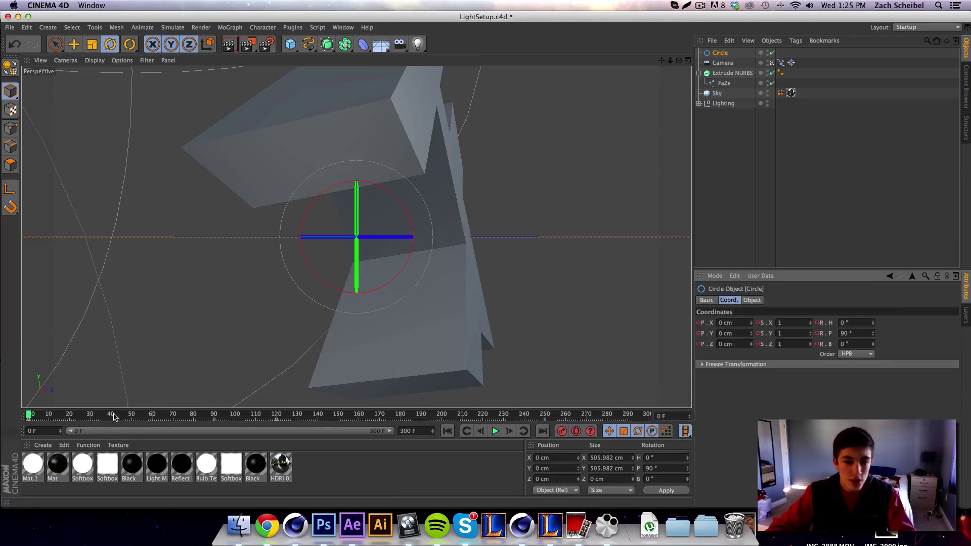
# Leave the camera's view, select the Circle's coordinate parameters at frame 120, and enable automatic keyframing.
pyautogui.click(771, 63)
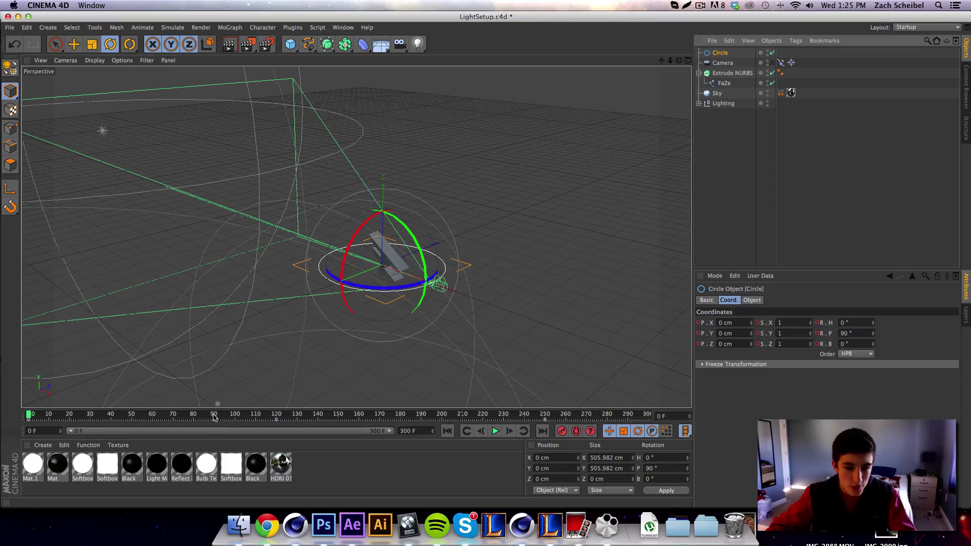
pyautogui.moveTo(214, 417); pyautogui.dragTo(276, 429)
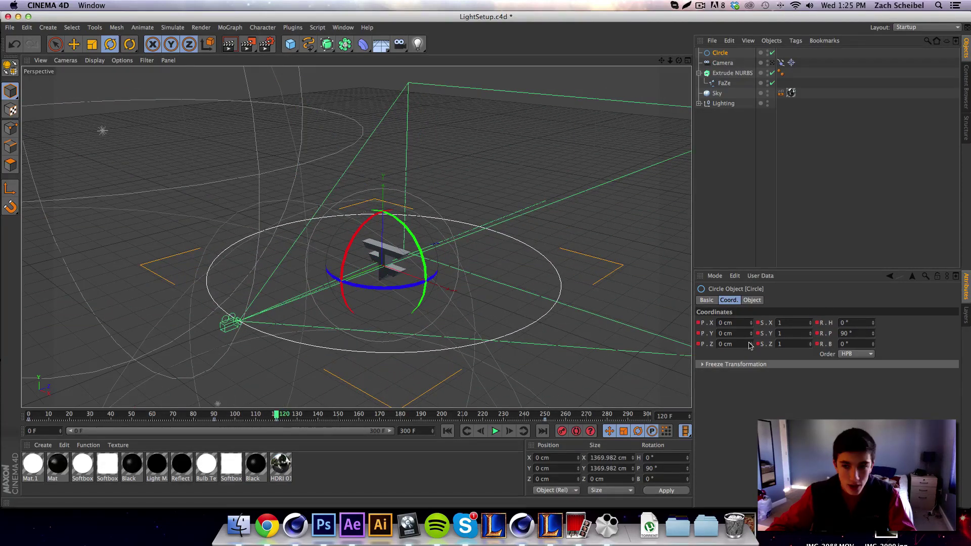
pyautogui.click(822, 334)
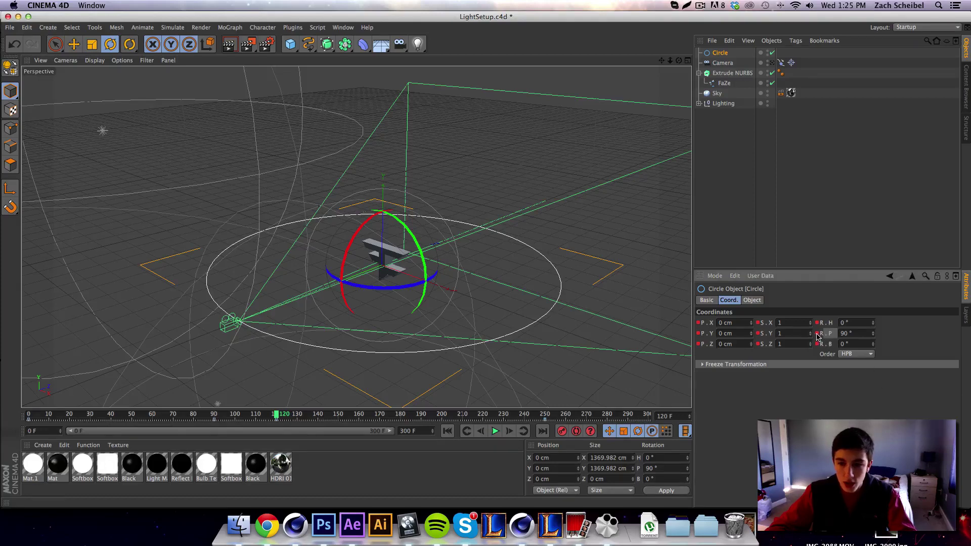
pyautogui.click(576, 431)
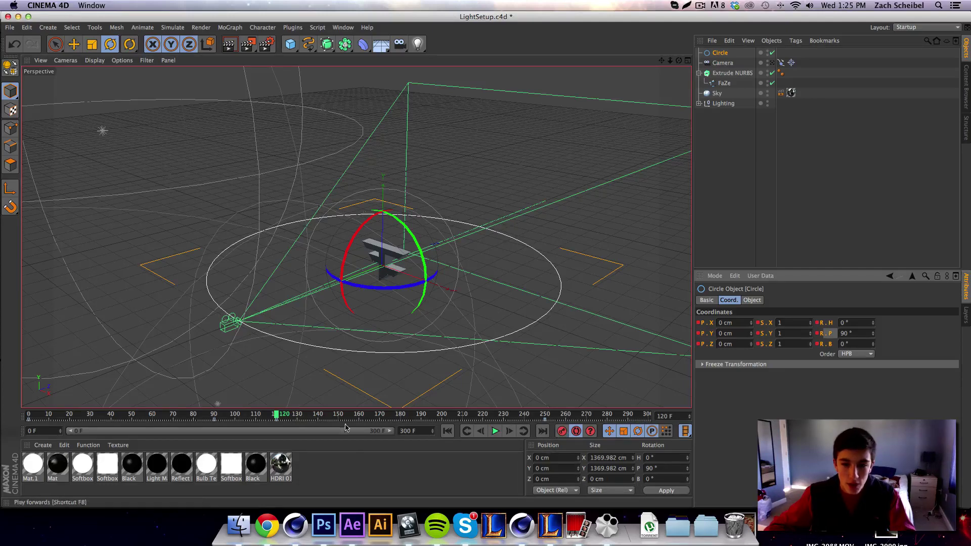
# At frame 0, tilt the Circle to H 90°, P 114.418°, B -90° with automatic keyframing, and switch automatic keyframing off.
pyautogui.moveTo(279, 417); pyautogui.dragTo(29, 417)
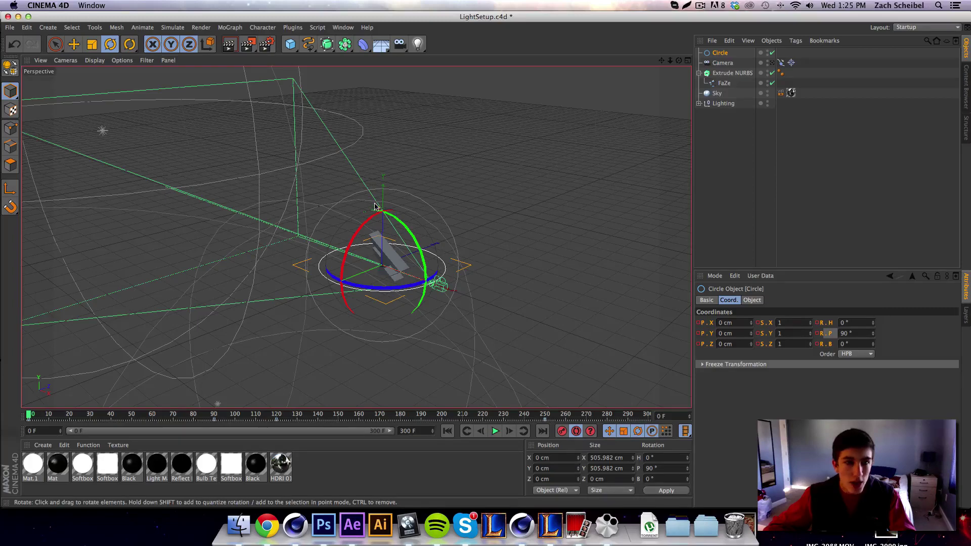
pyautogui.moveTo(375, 206); pyautogui.dragTo(410, 271)
pyautogui.click(567, 432)
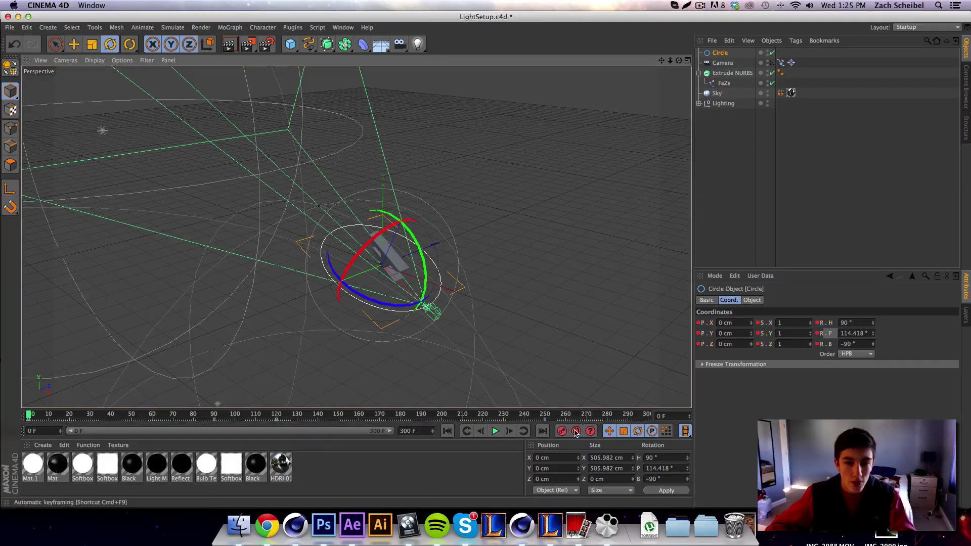
# Play the tilted orbit from outside the camera, return to the camera's view, and play the animation from frame 0.
pyautogui.click(498, 433)
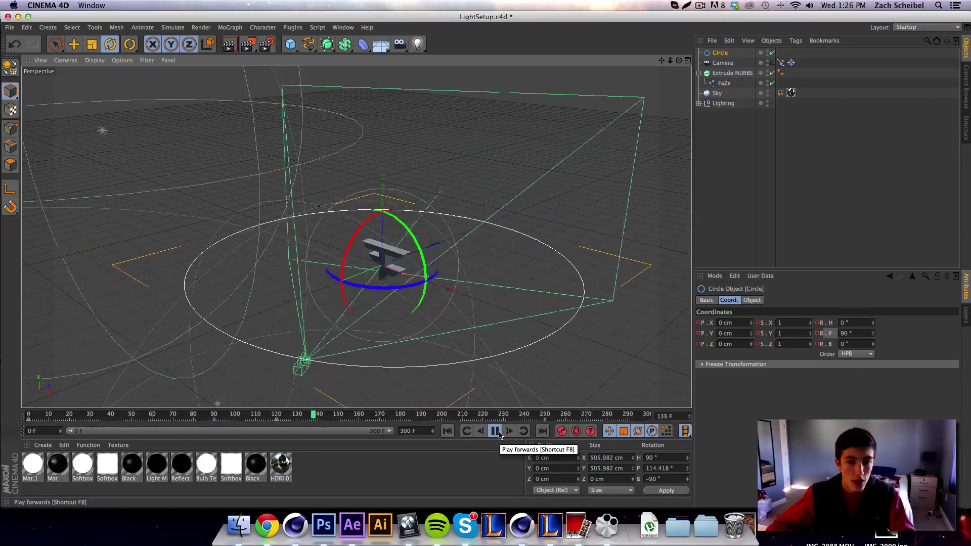
pyautogui.click(494, 431)
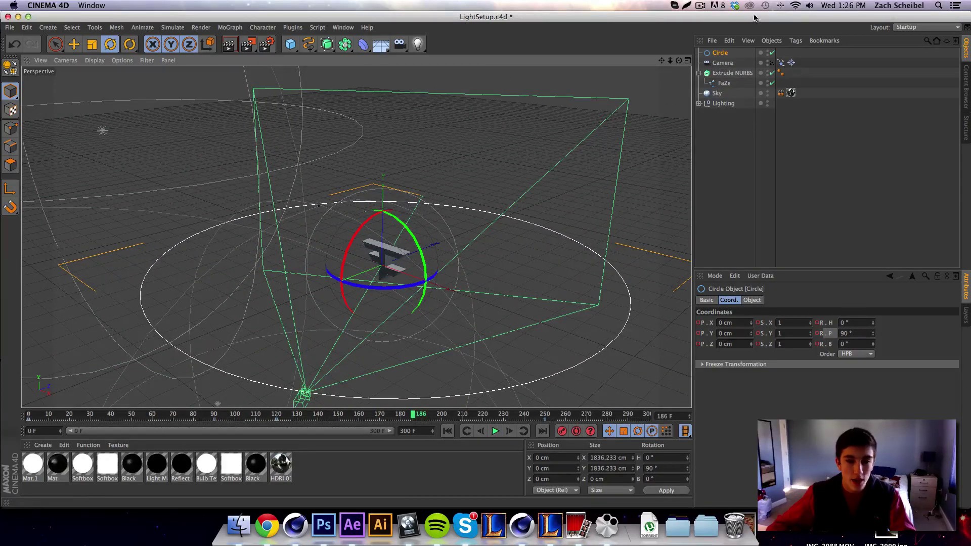
pyautogui.click(775, 62)
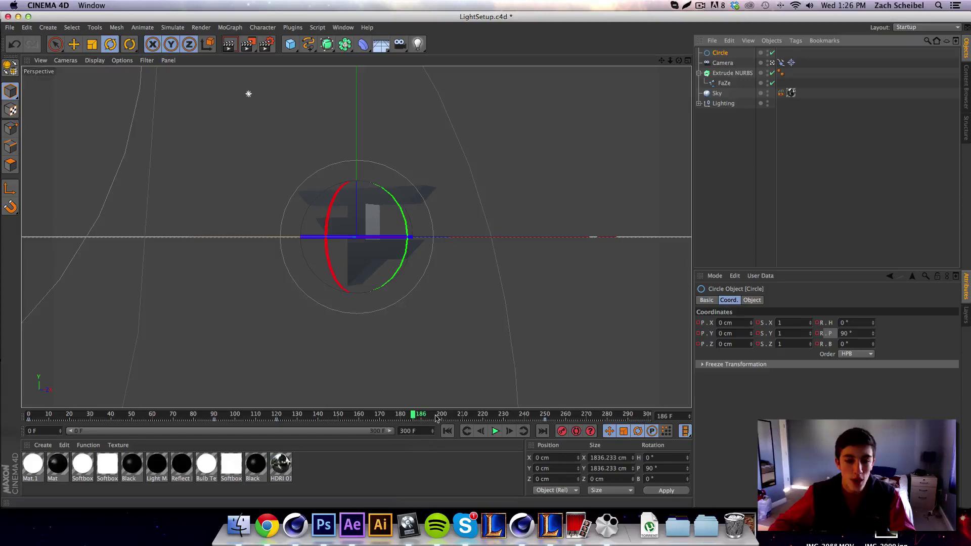
pyautogui.moveTo(414, 417); pyautogui.dragTo(352, 415)
pyautogui.click(447, 431)
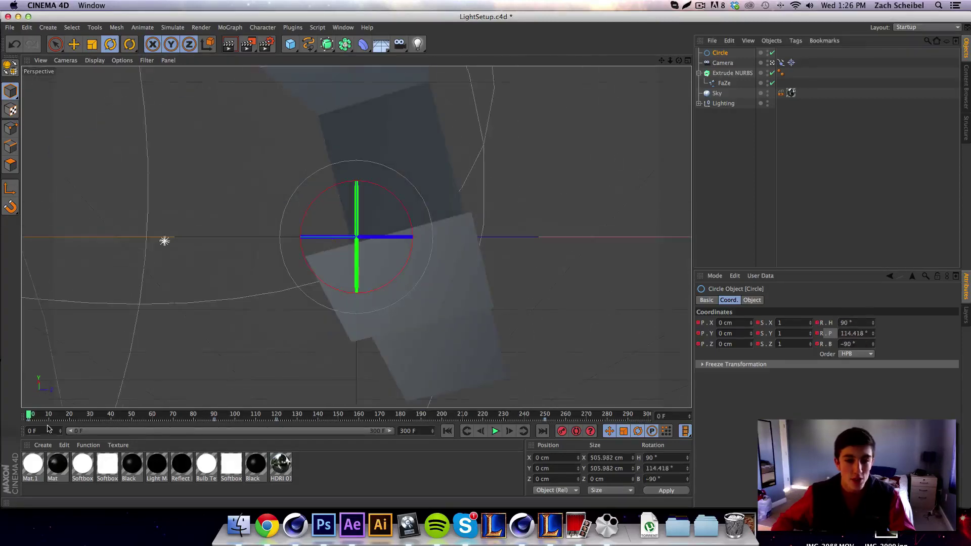
pyautogui.click(494, 431)
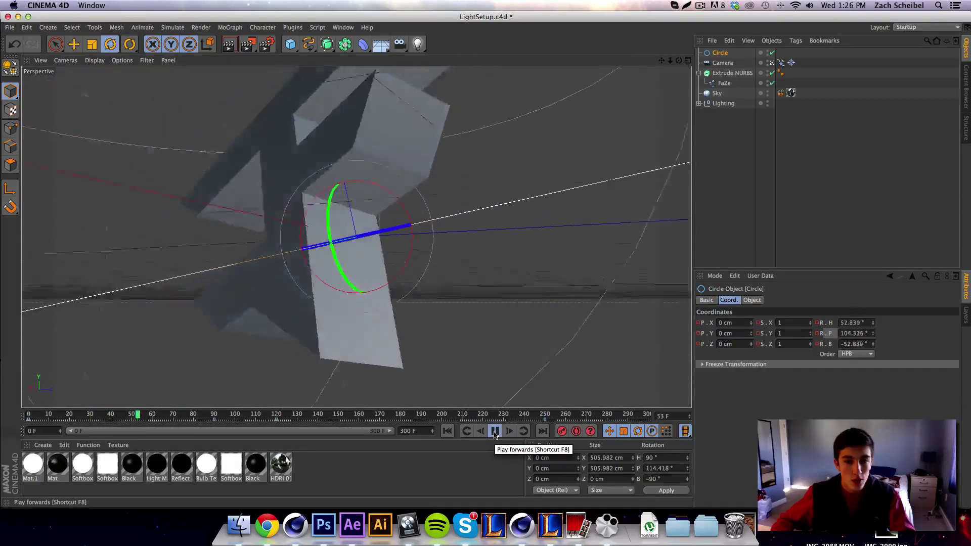